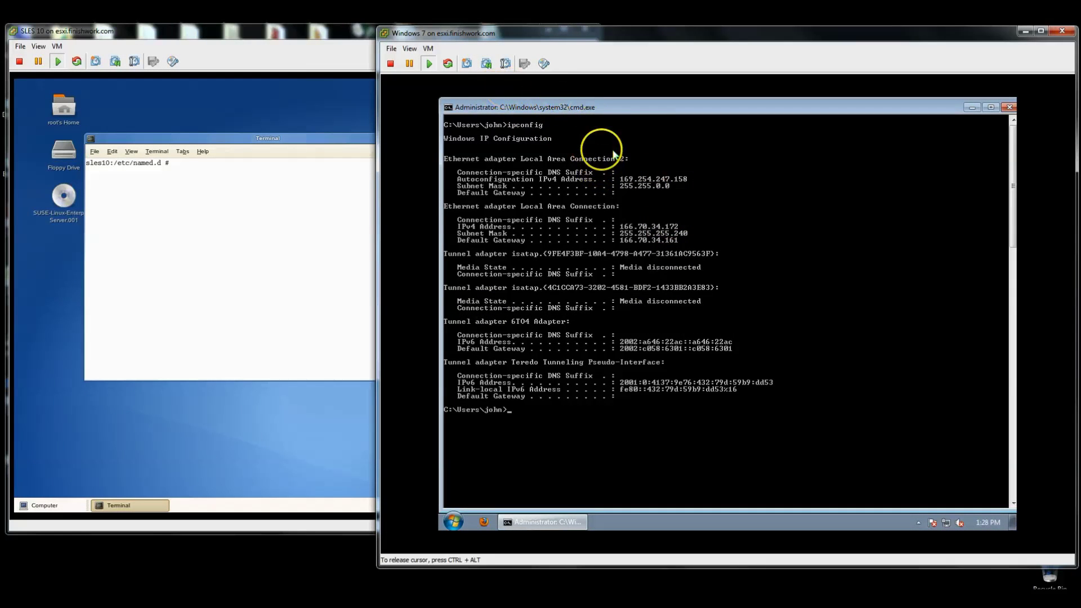
Check the client's autoconfigured 169.254.247.158 address in ipconfig, then switch to the SLES 10 VM.
click(676, 195)
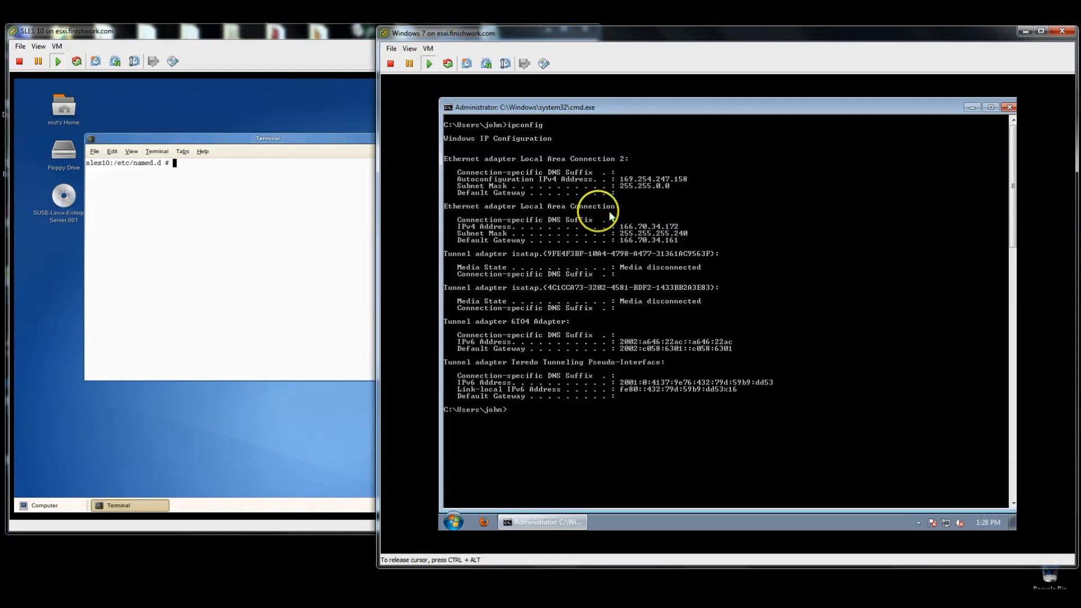
click(695, 232)
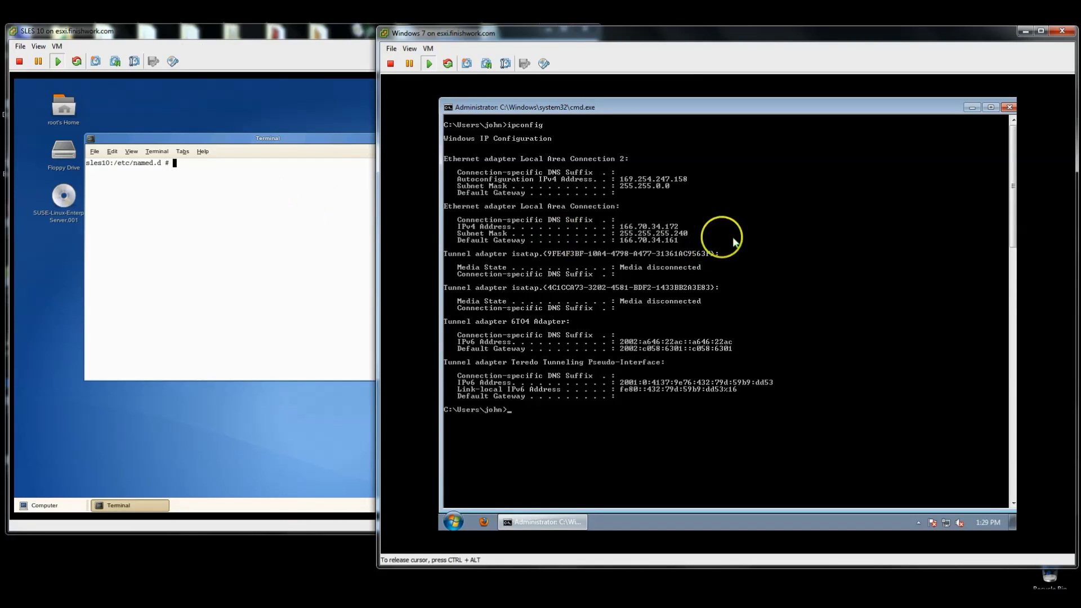
click(335, 277)
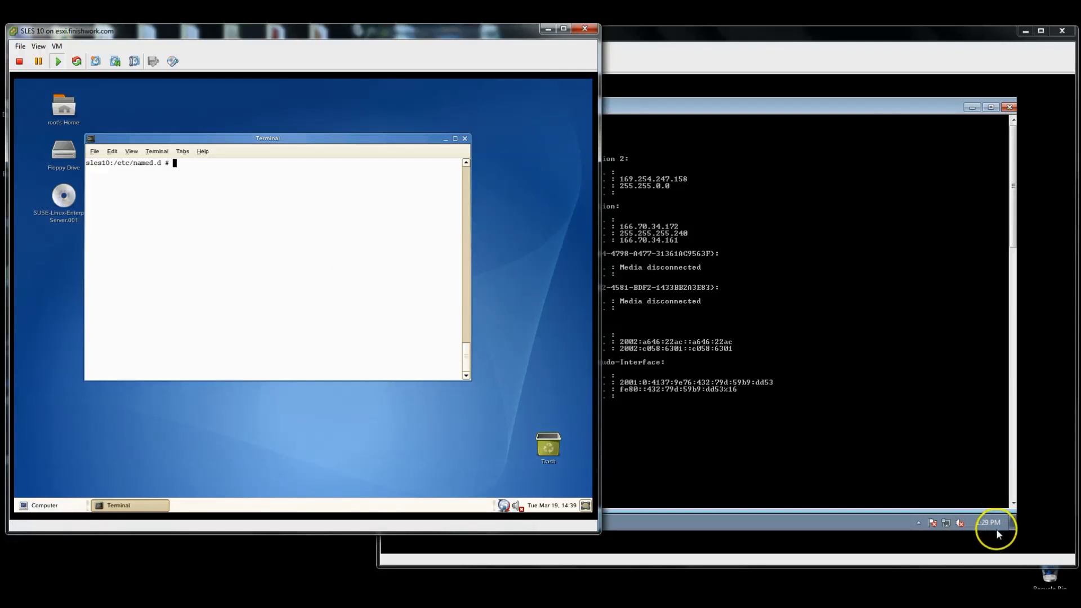
Restart the NTP time service with 'rcntp restart' in the SLES terminal.
click(1011, 514)
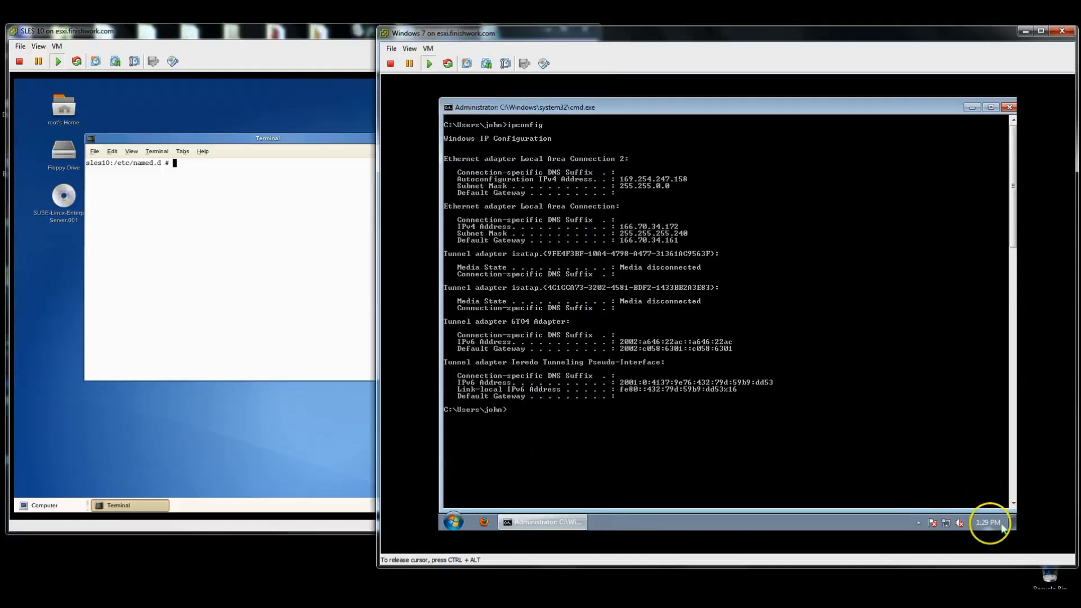
click(352, 327)
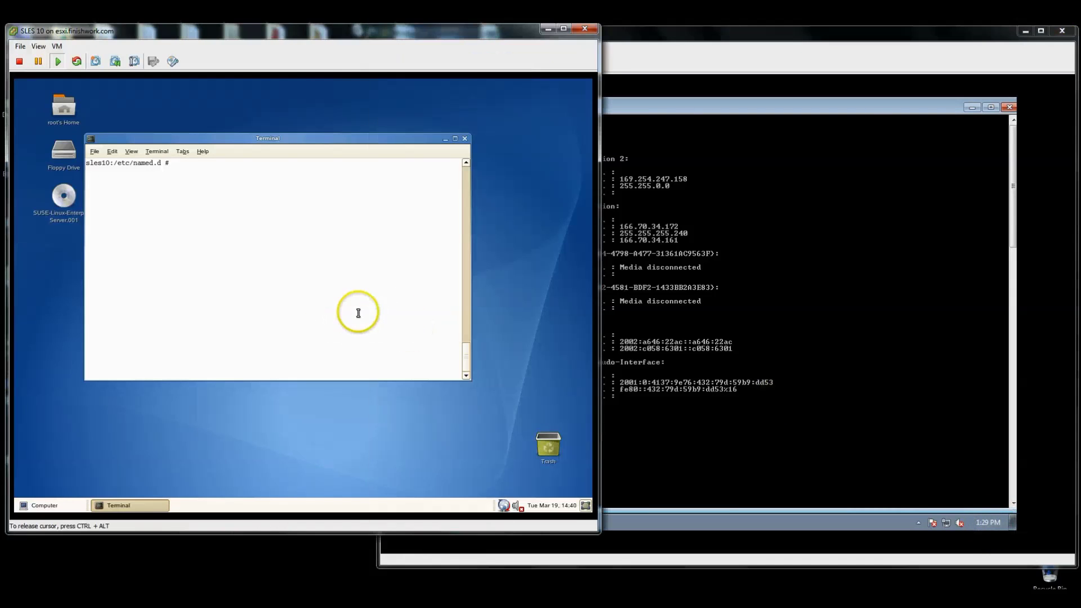
mouse_move(572, 508)
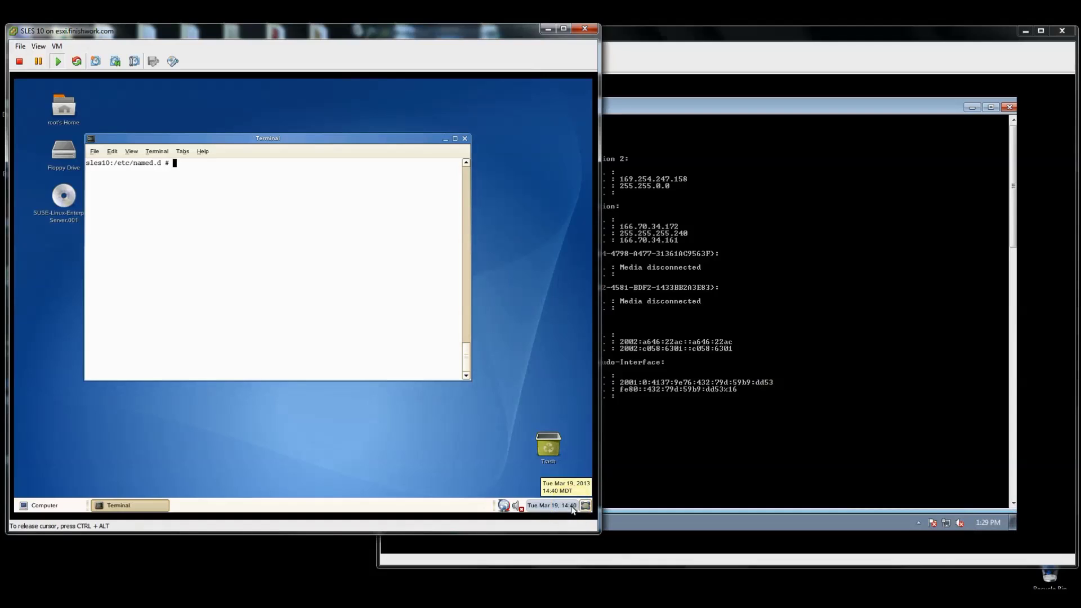
click(212, 274)
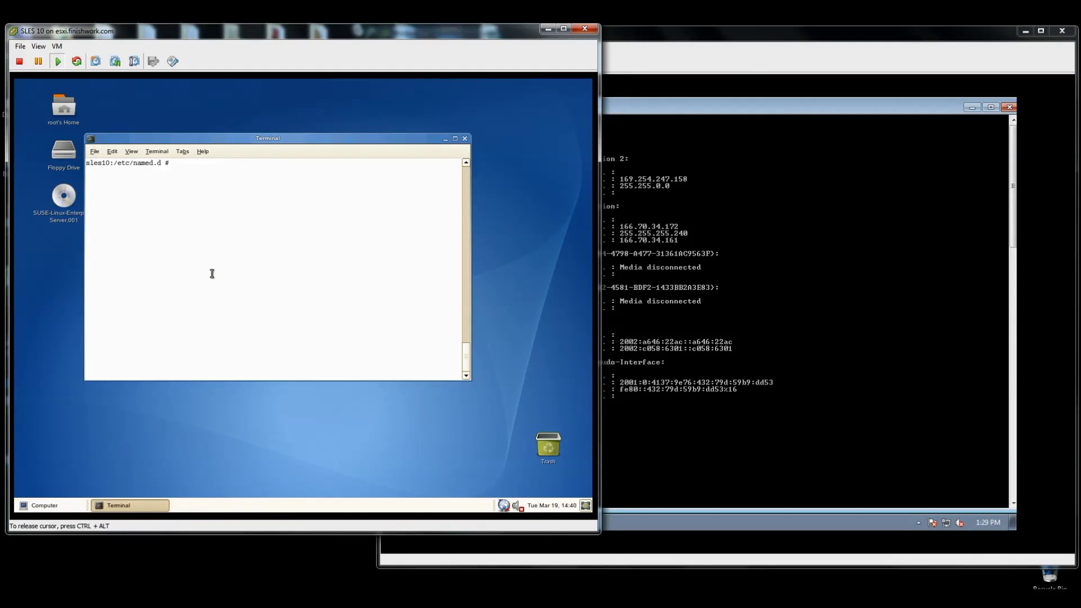
text(rcntp )
text(restart)
key(Return)
Clear the terminal and launch 'yast2 dhcp-server'.
click(224, 294)
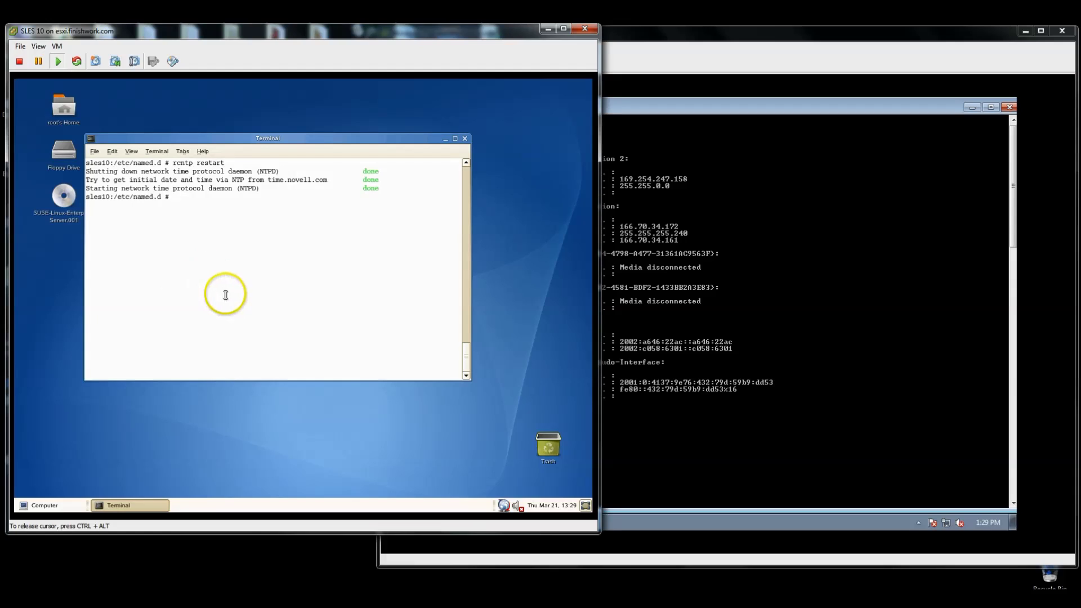
text(clear)
key(Return)
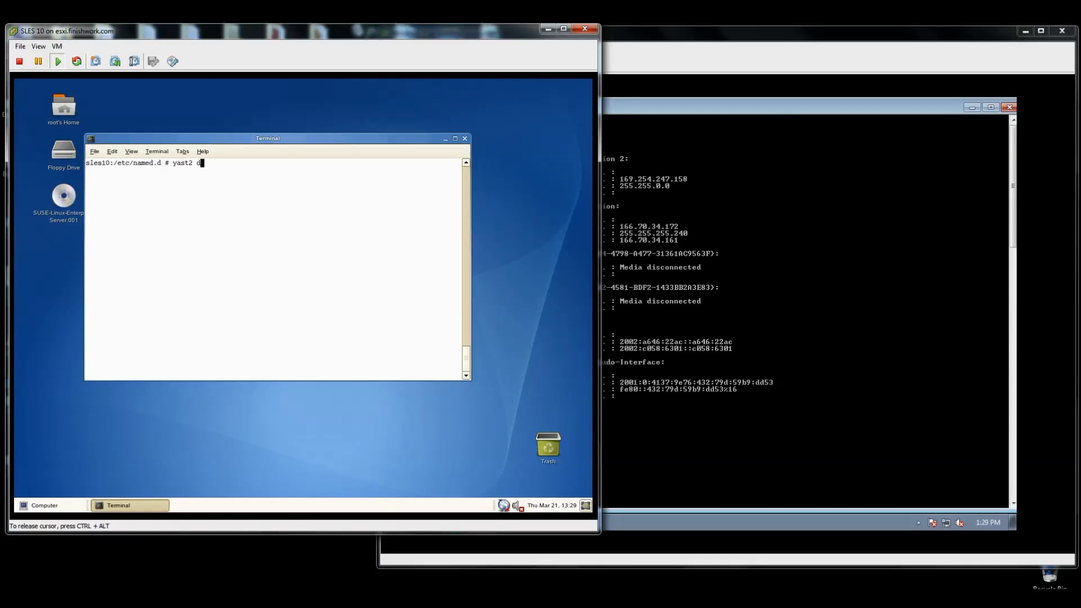
text(yast2 dhcp-server)
key(Return)
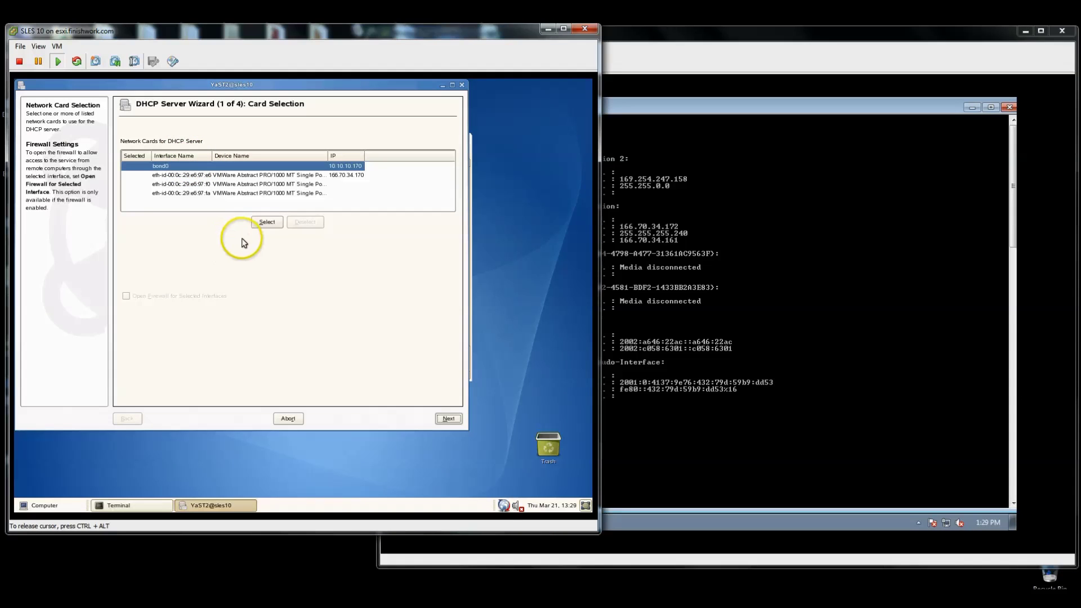
Select bond0 as the network card the DHCP server listens on.
click(268, 223)
click(267, 222)
click(449, 418)
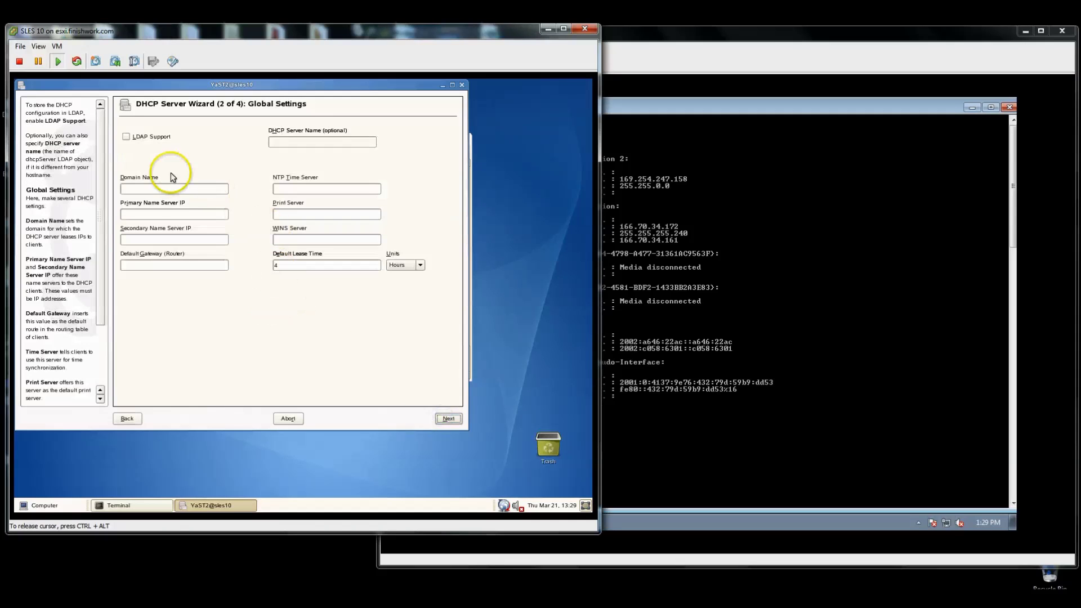
Set domain ilikesuse.com, name servers 10.10.10.171 and 10.10.10.170, and gateway 10.10.10.1.
click(163, 190)
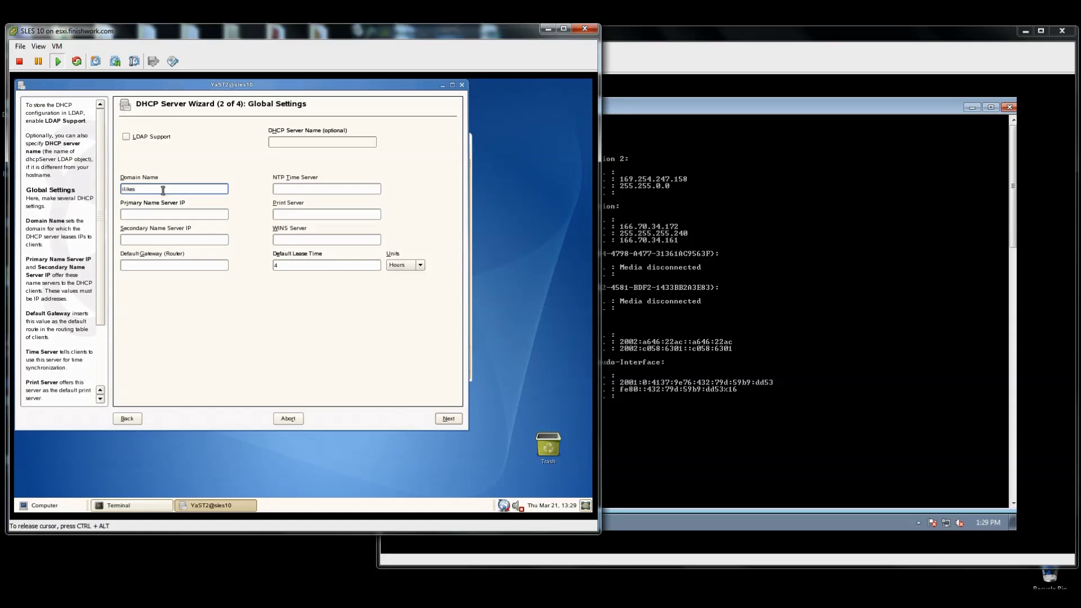
text(ilikesuse.com)
key(Tab)
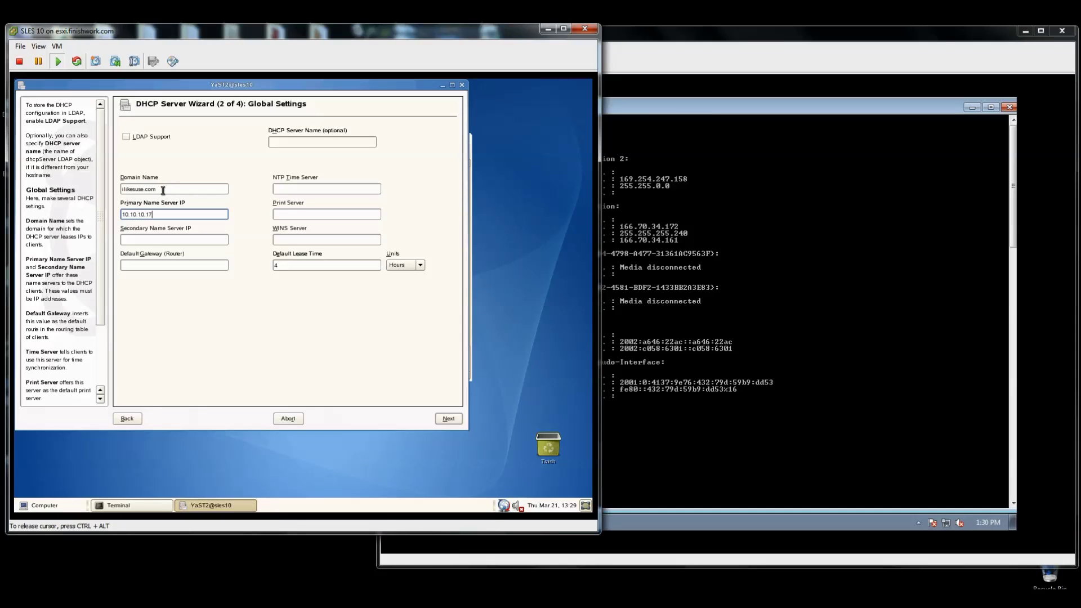
click(152, 238)
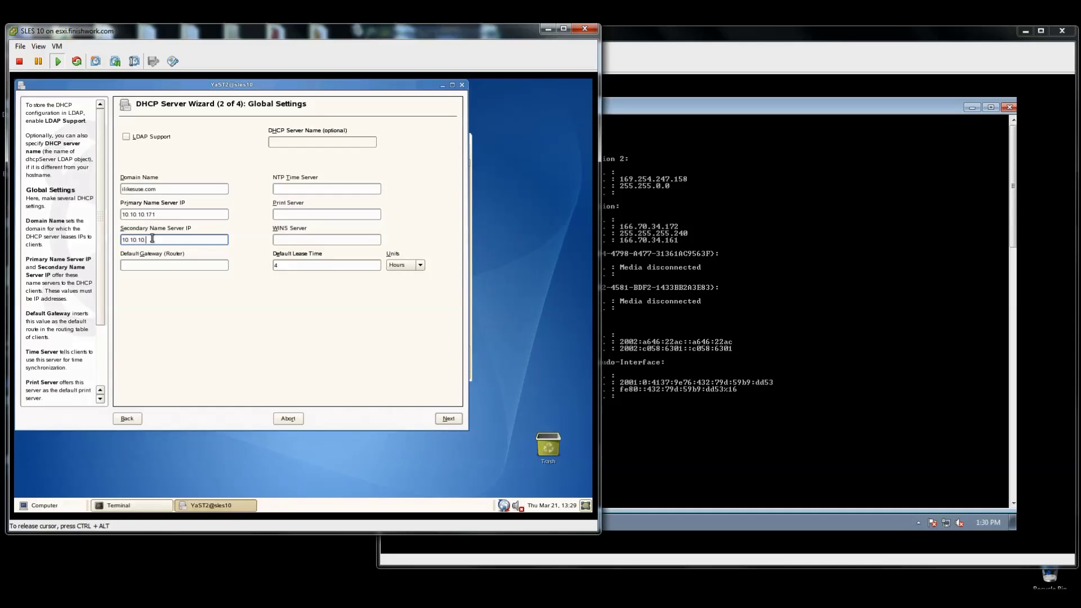
click(145, 262)
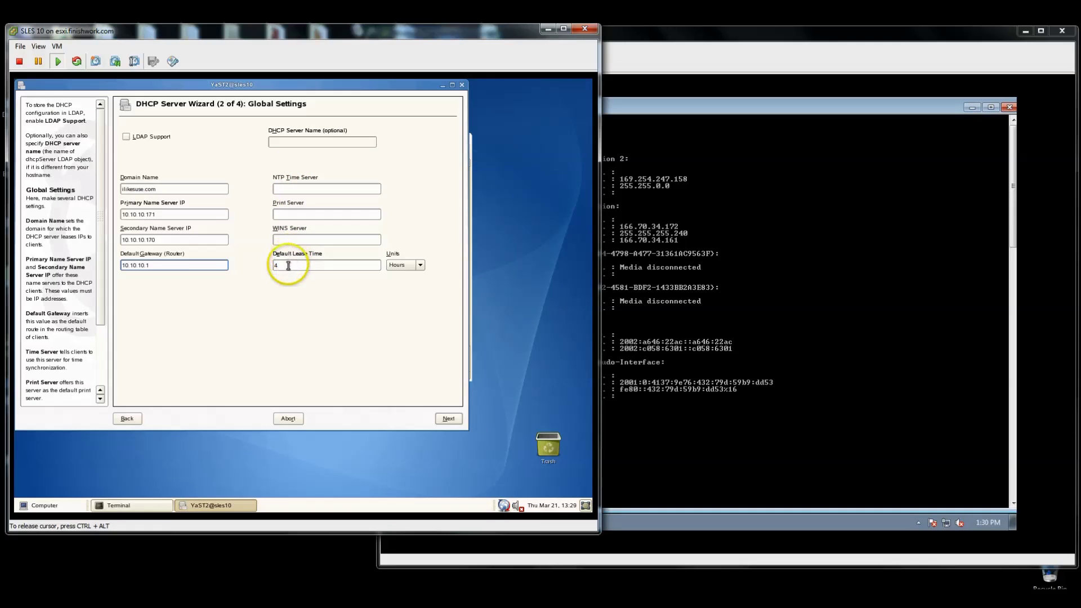
click(451, 419)
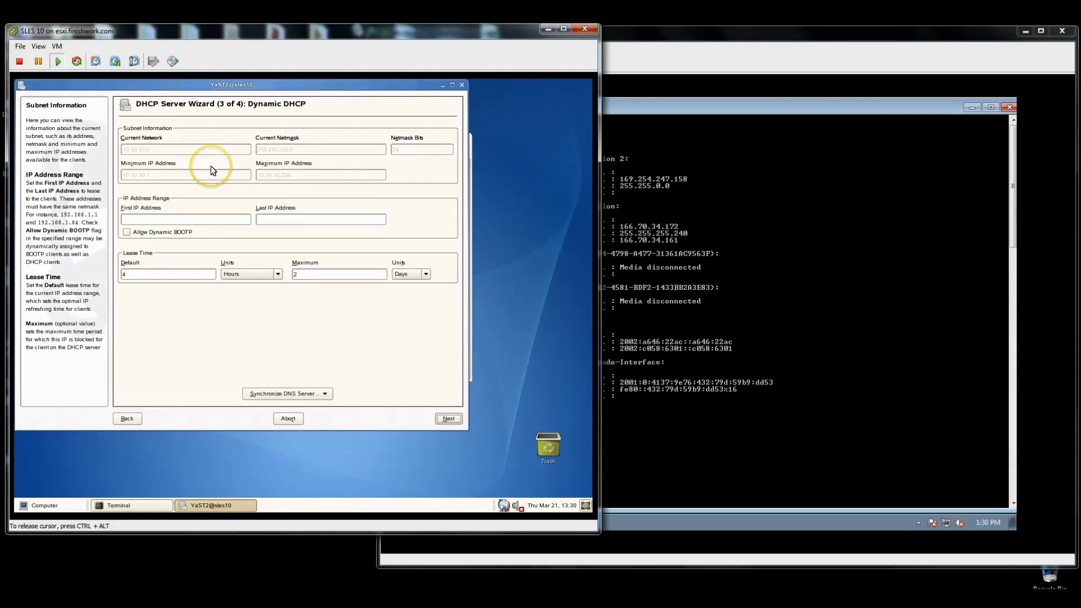
Enter the dynamic address range 10.10.10.70 to 10.10.10.80 and continue.
click(203, 220)
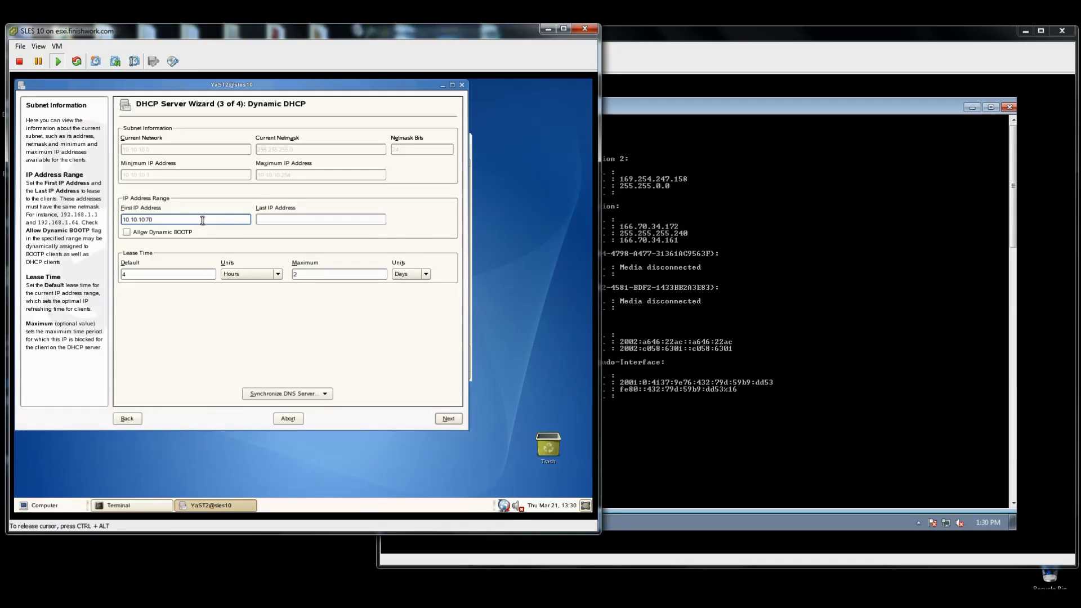
click(275, 220)
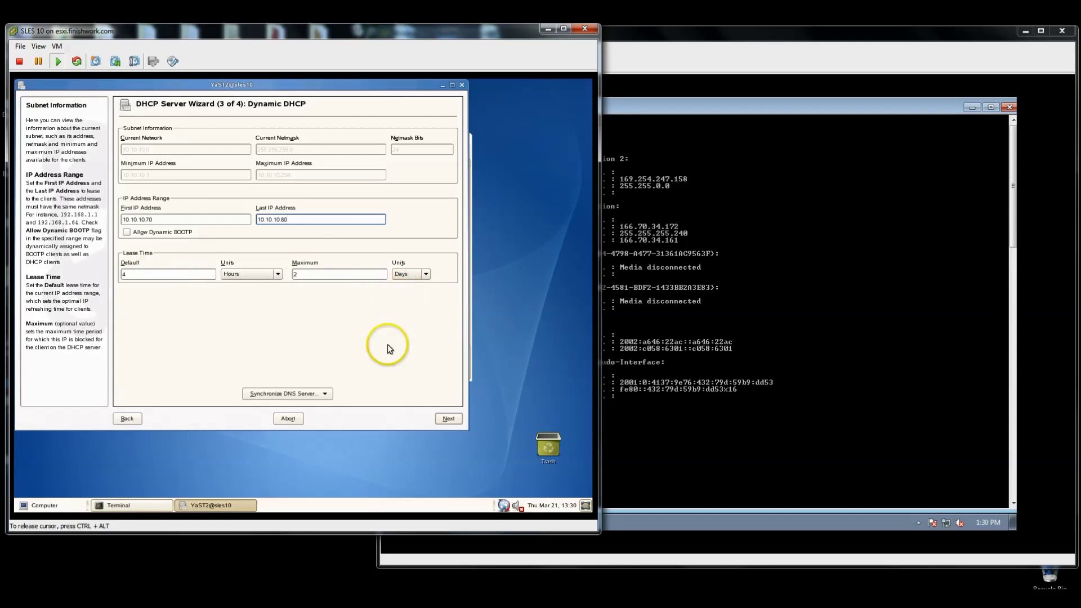
click(448, 418)
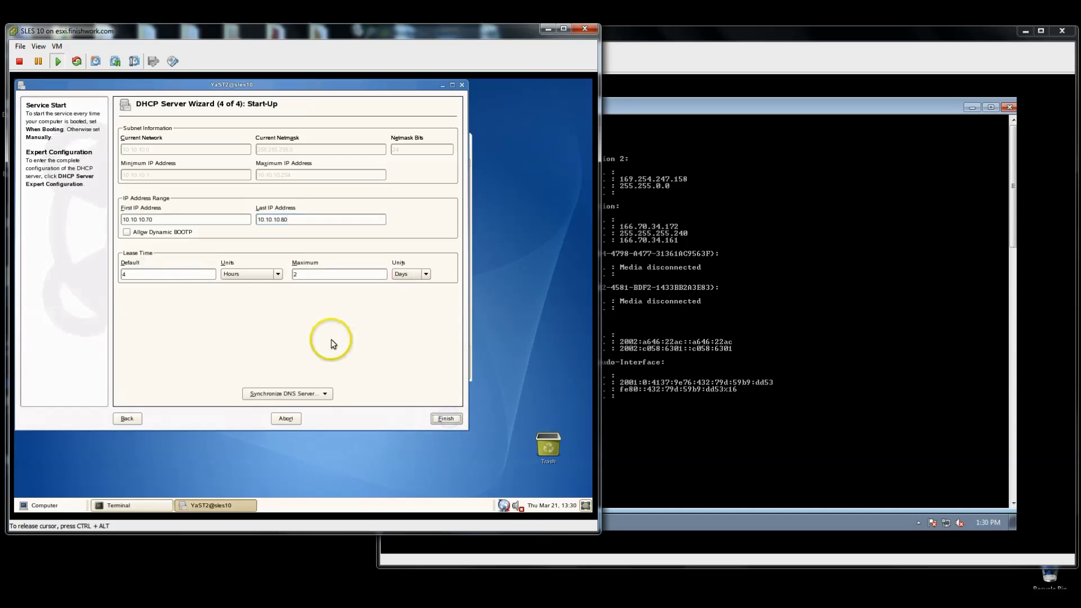
Have DHCP start at boot, then review the card, global, dynamic and host settings.
click(138, 244)
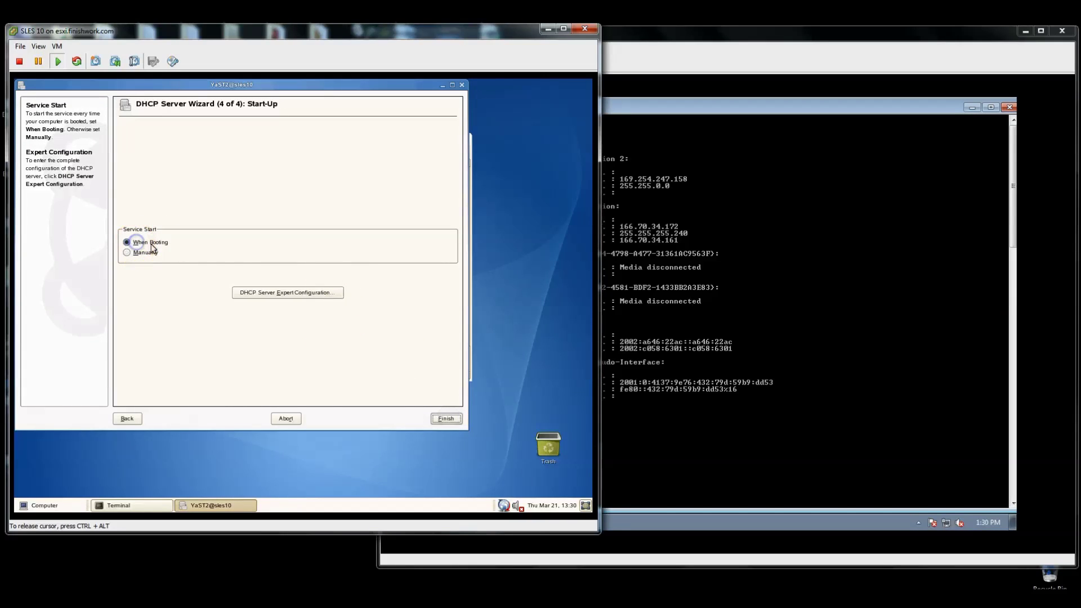
click(291, 295)
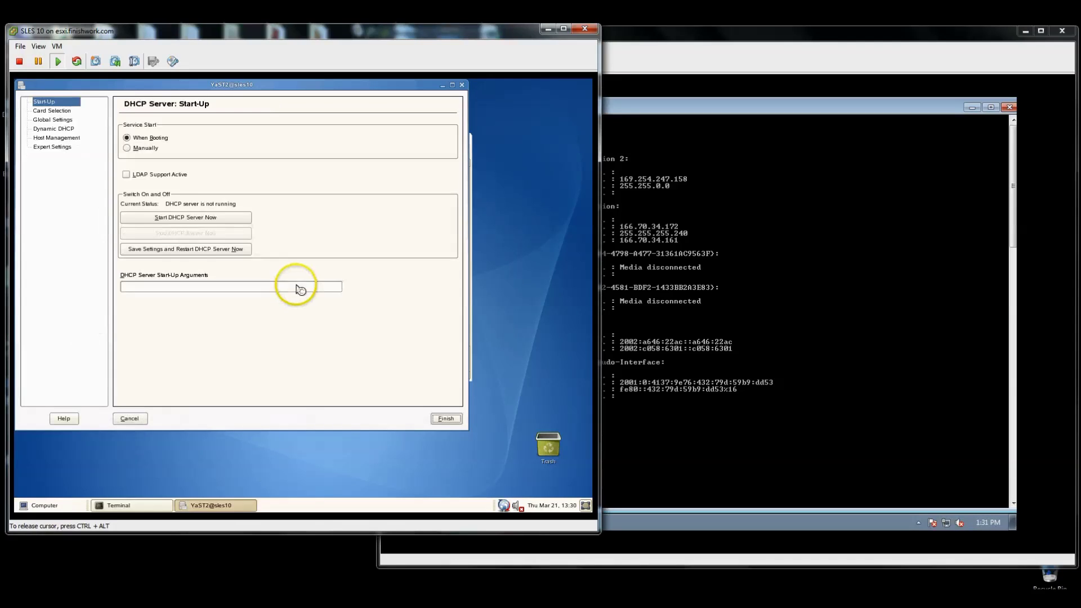
click(58, 112)
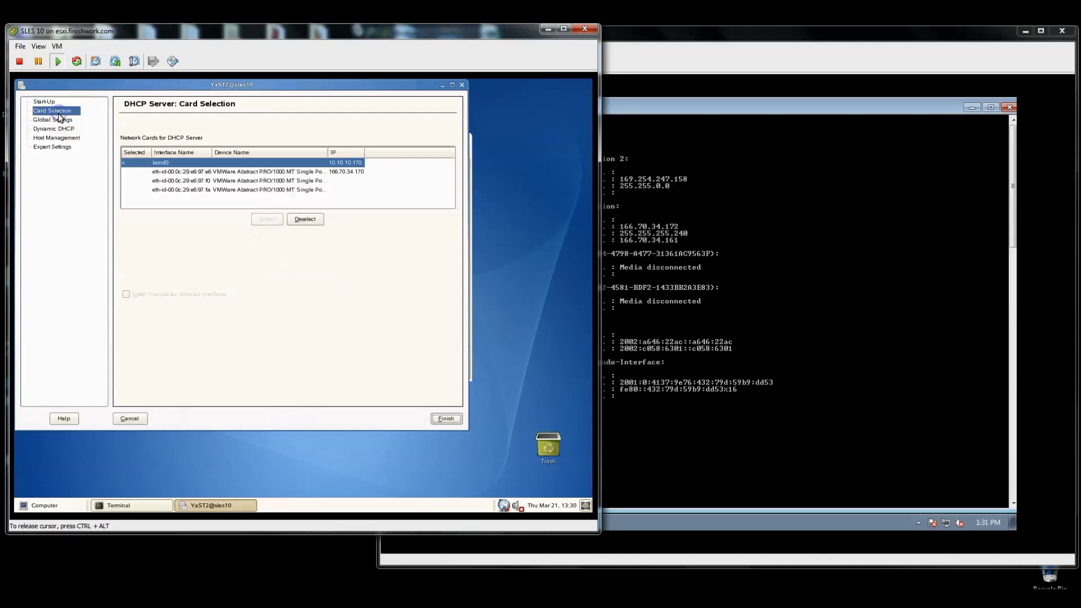
click(57, 120)
click(57, 130)
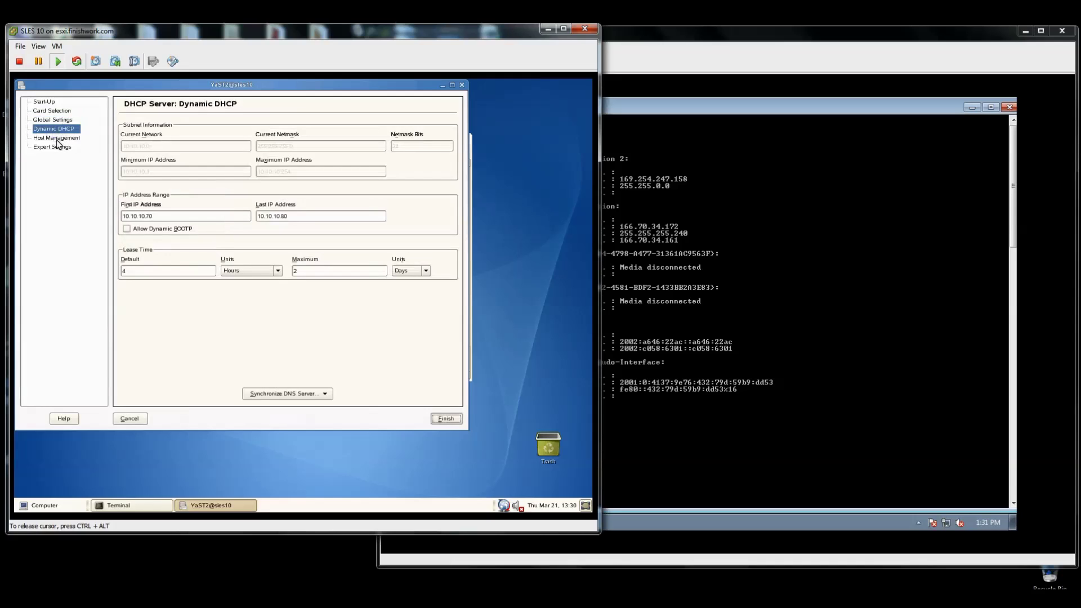
click(56, 139)
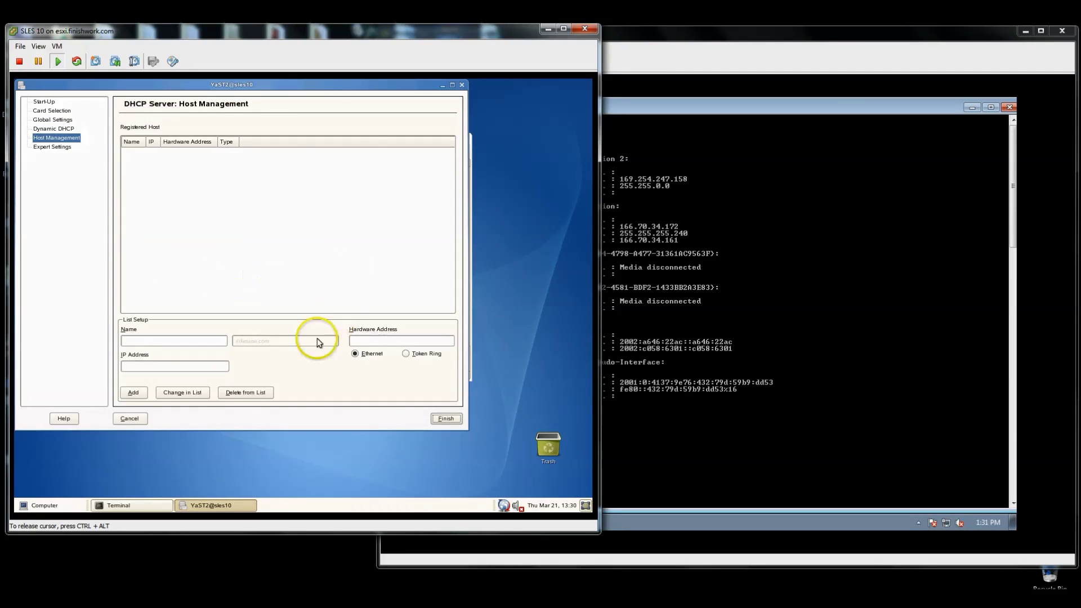
Switch to Expert Settings and confirm the warning to continue.
click(54, 147)
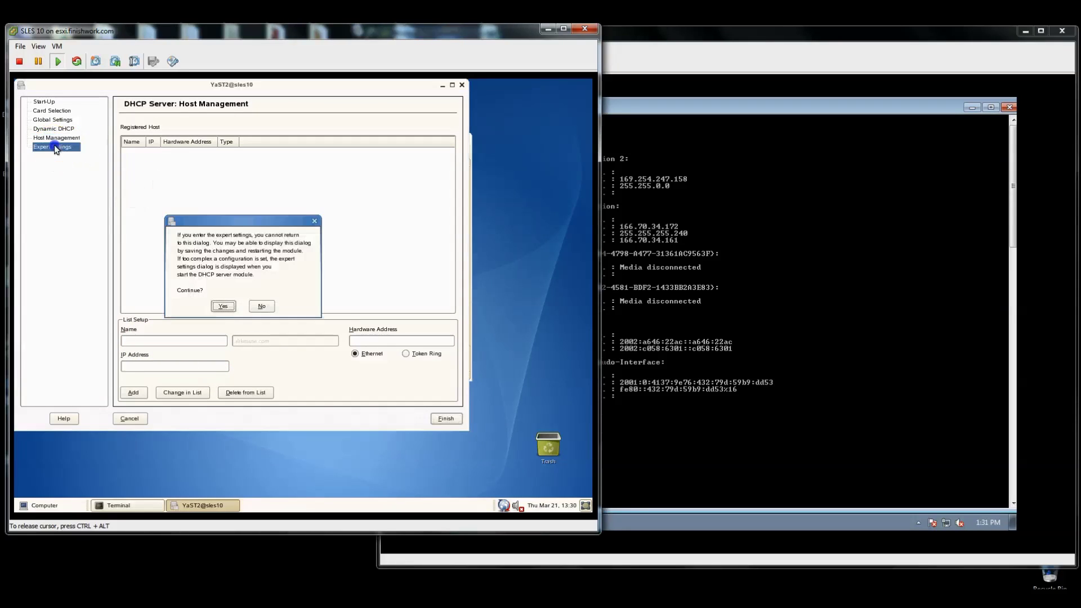
click(218, 296)
click(225, 306)
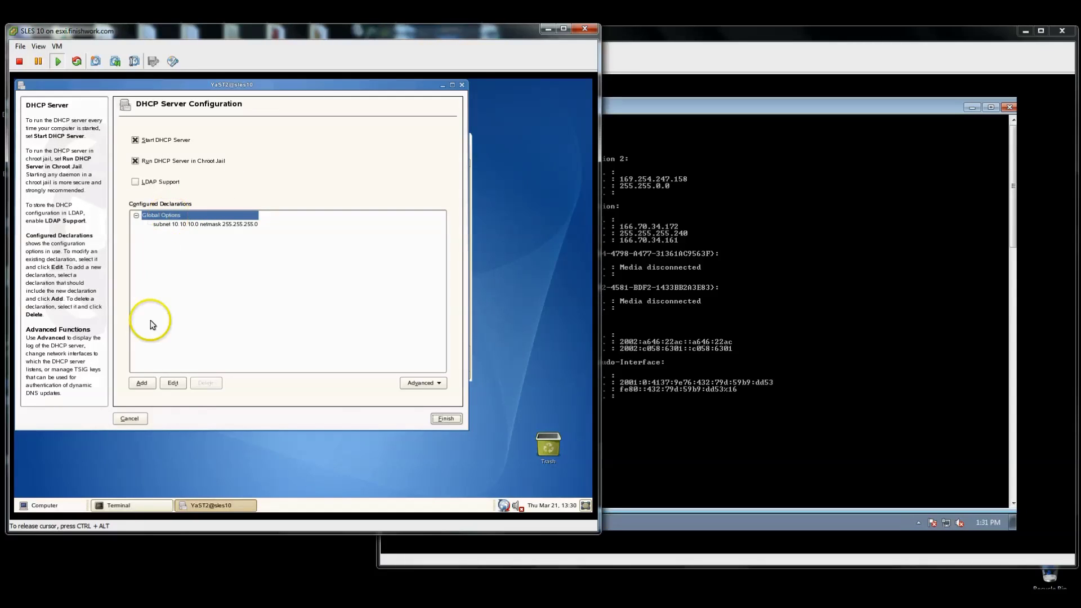
Review the existing global domain-name, domain-name-servers and routers options.
click(174, 382)
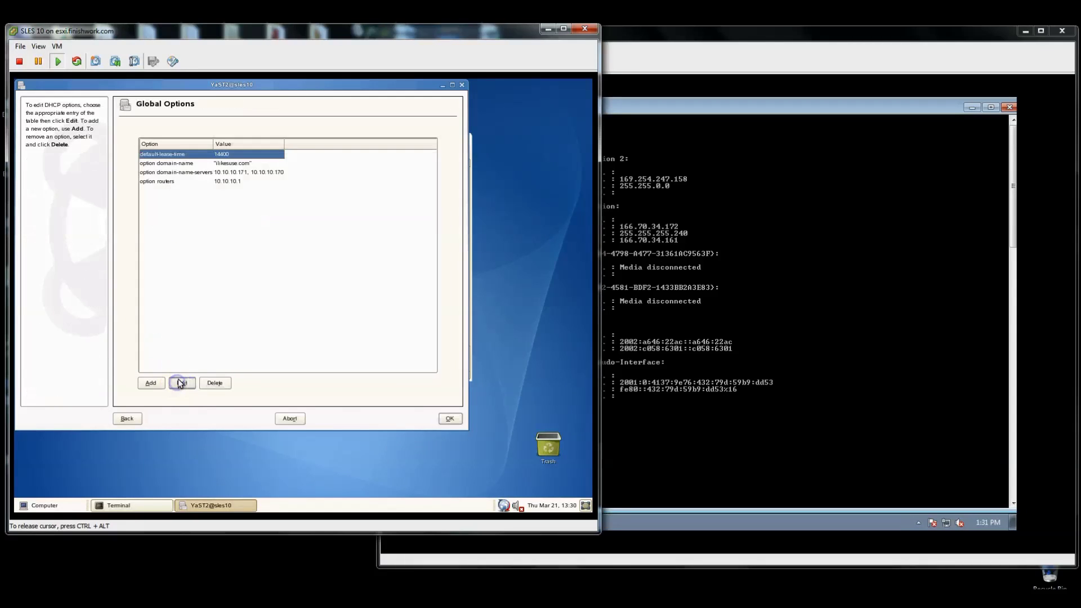
click(233, 163)
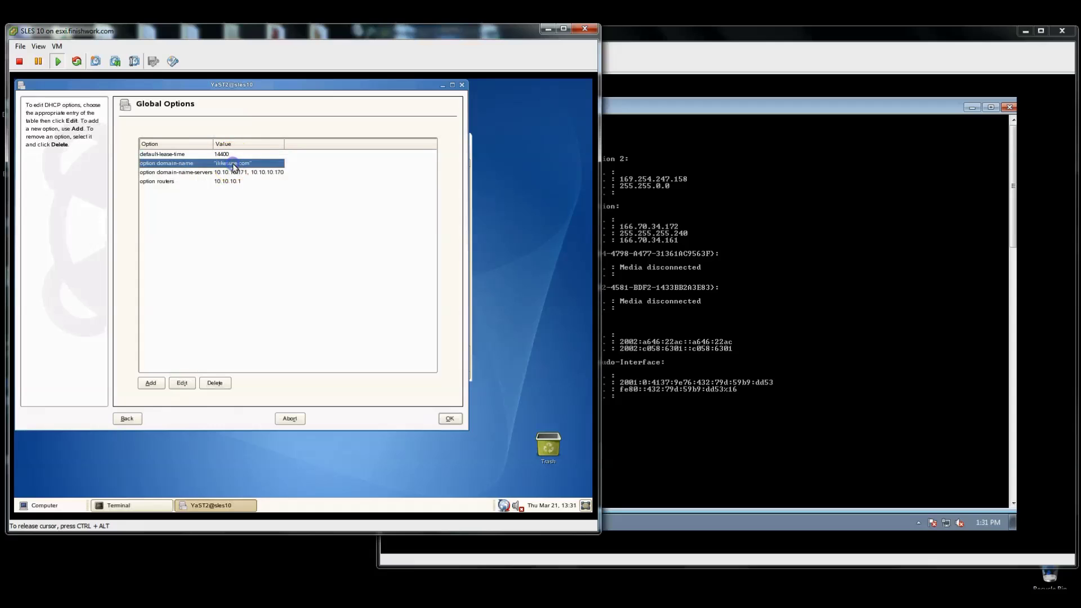
click(241, 173)
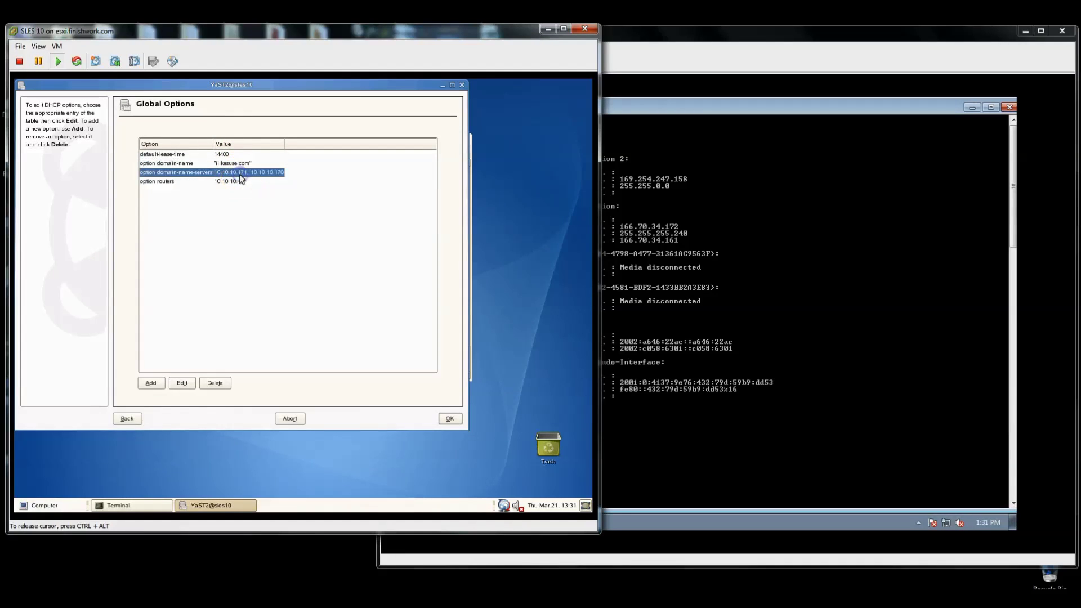
click(233, 182)
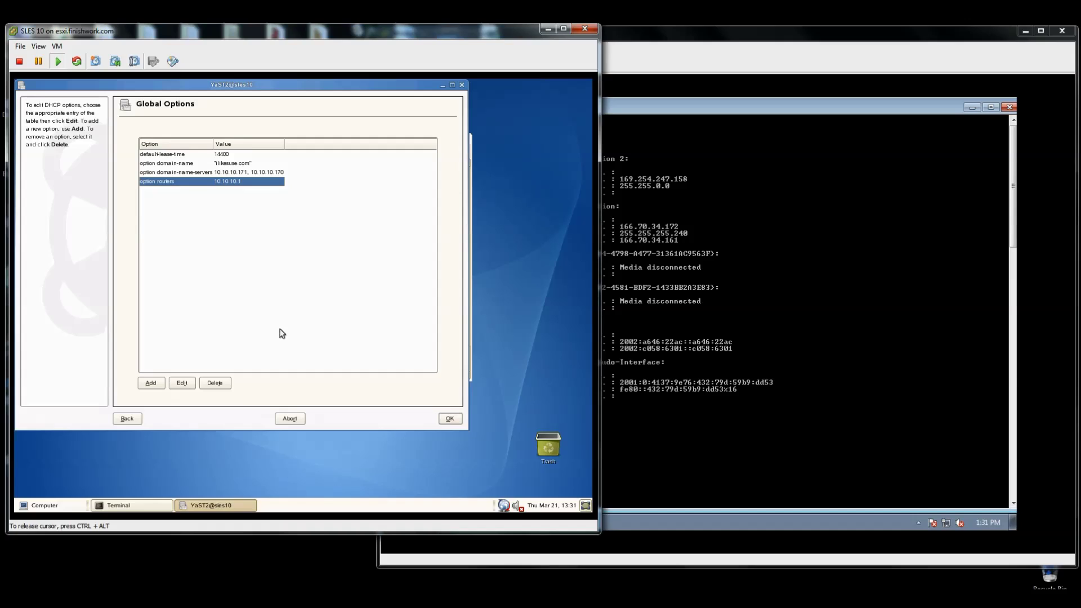
click(450, 418)
Add and enable the global 'authoritative' option, then open the 10.10.10.0 subnet for editing.
click(151, 383)
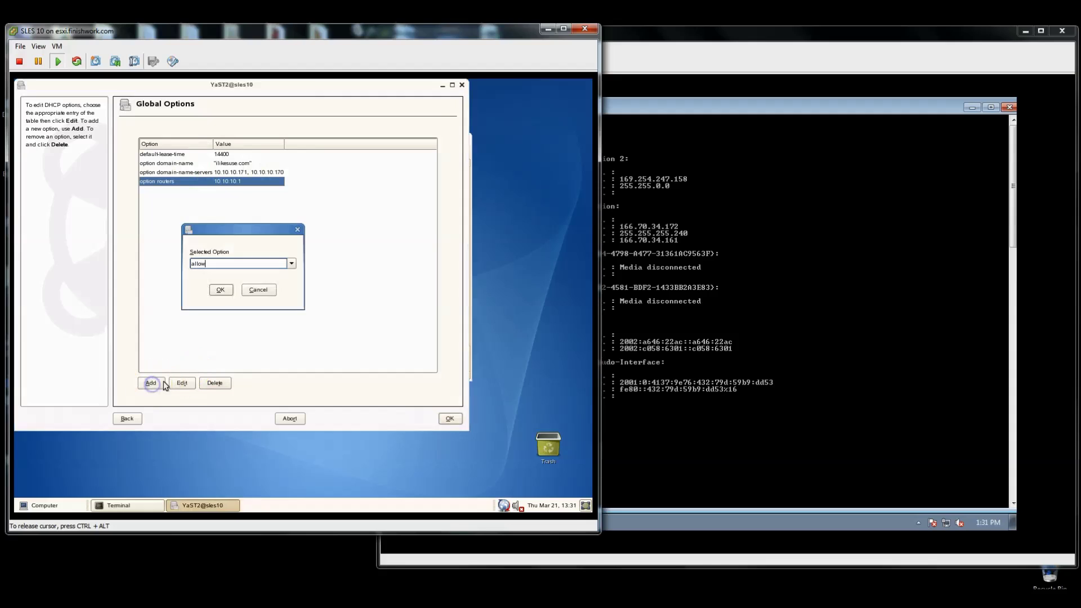
click(291, 264)
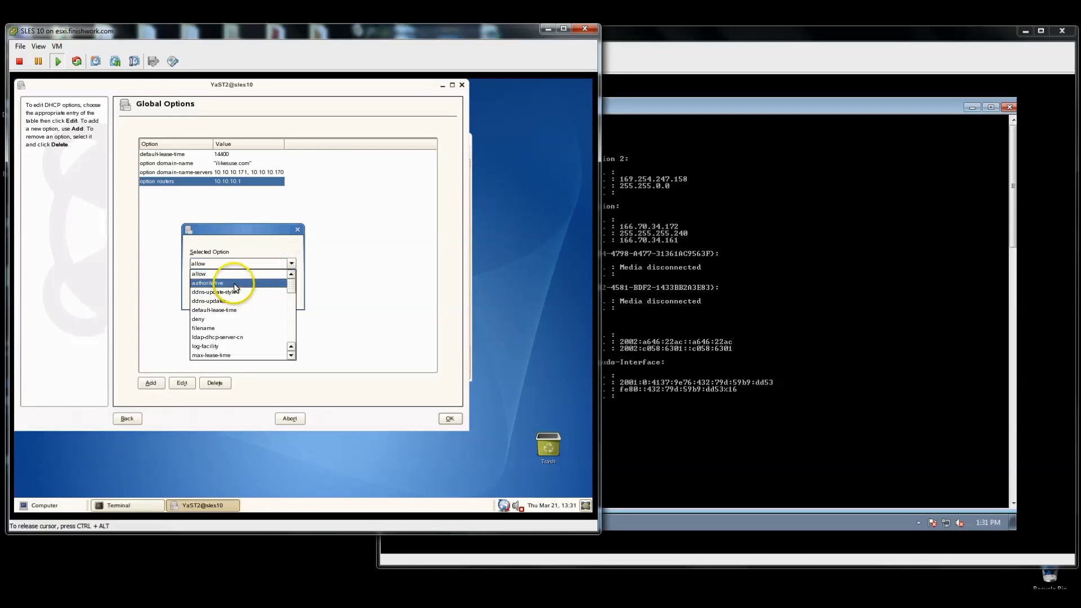
click(235, 282)
click(226, 291)
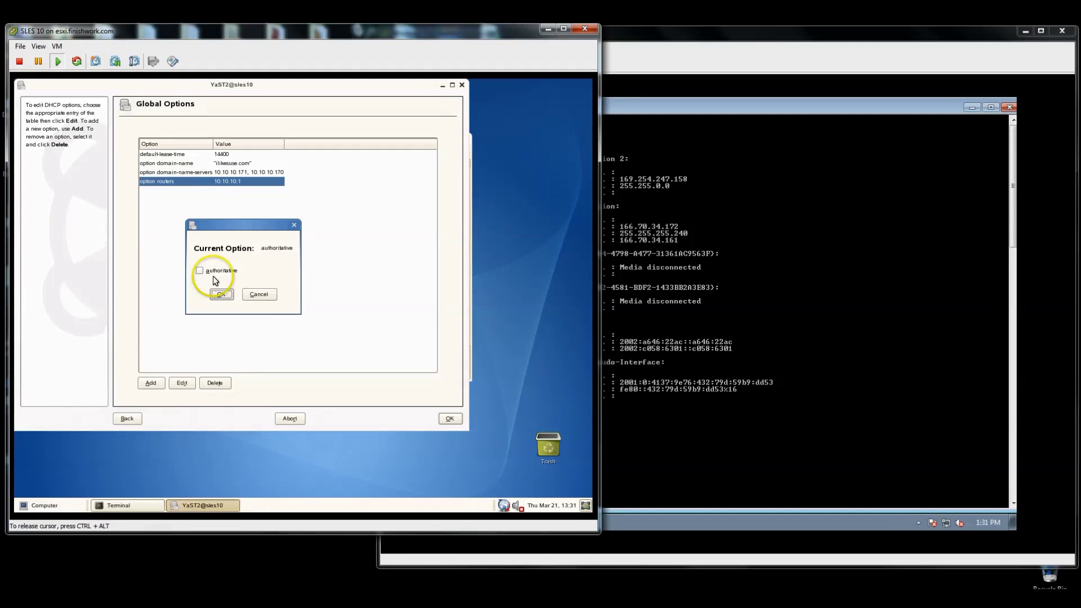
click(229, 298)
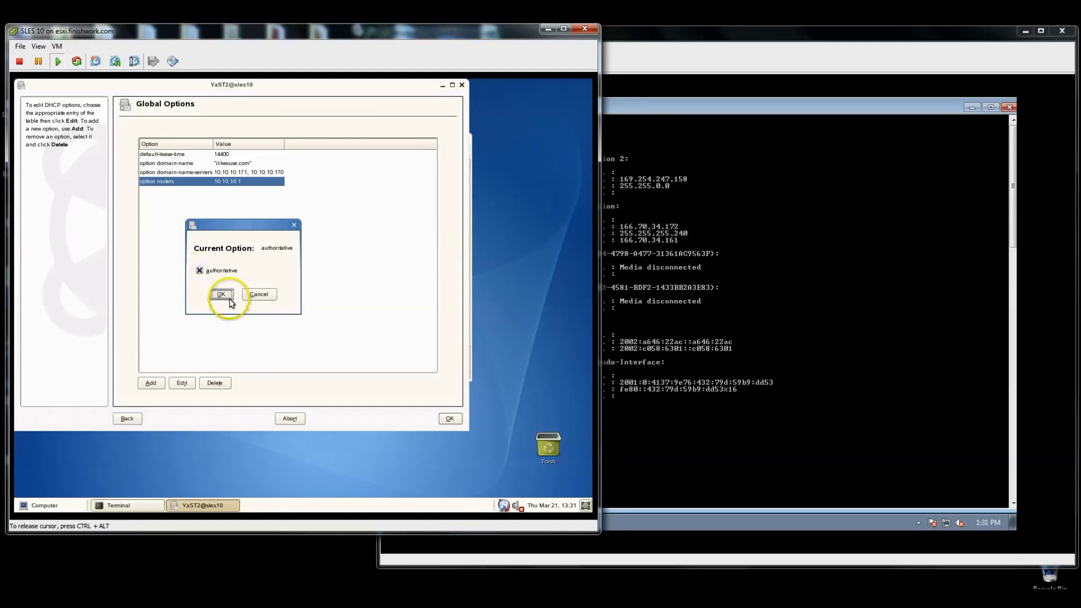
click(221, 296)
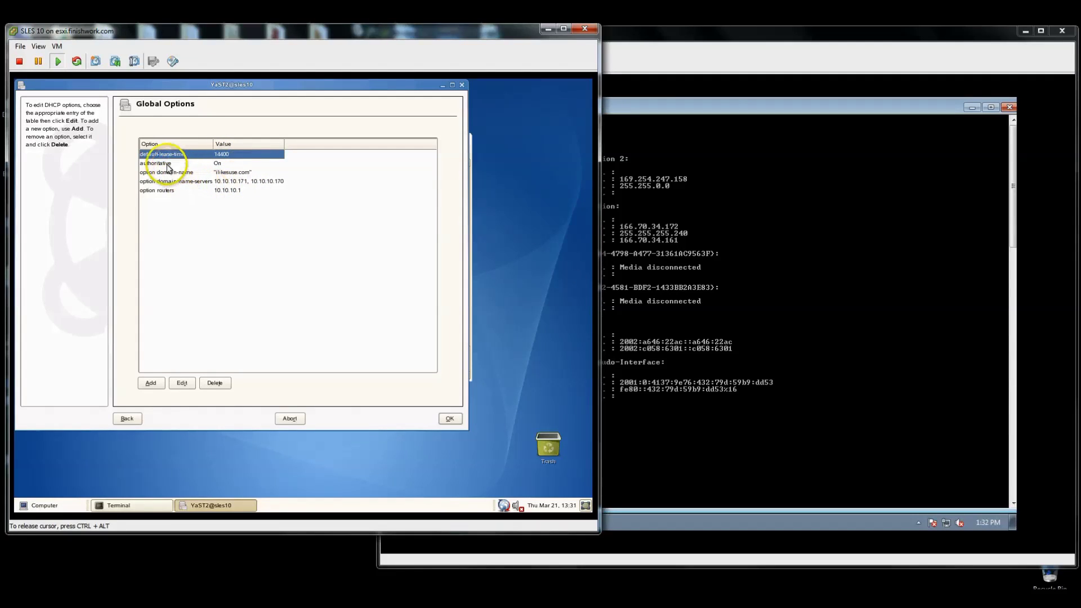
click(449, 418)
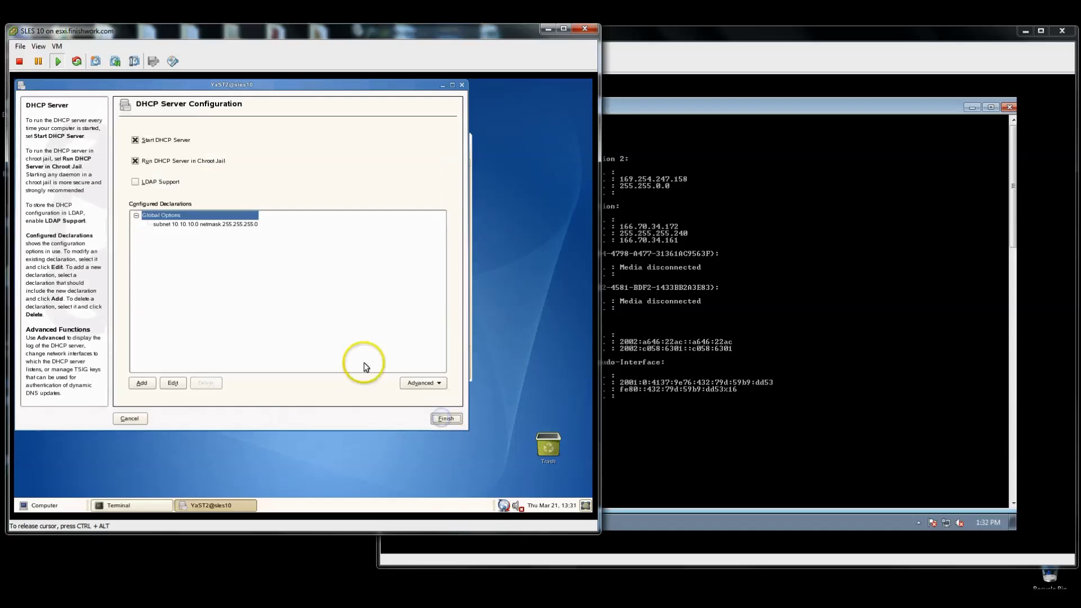
click(202, 226)
click(174, 383)
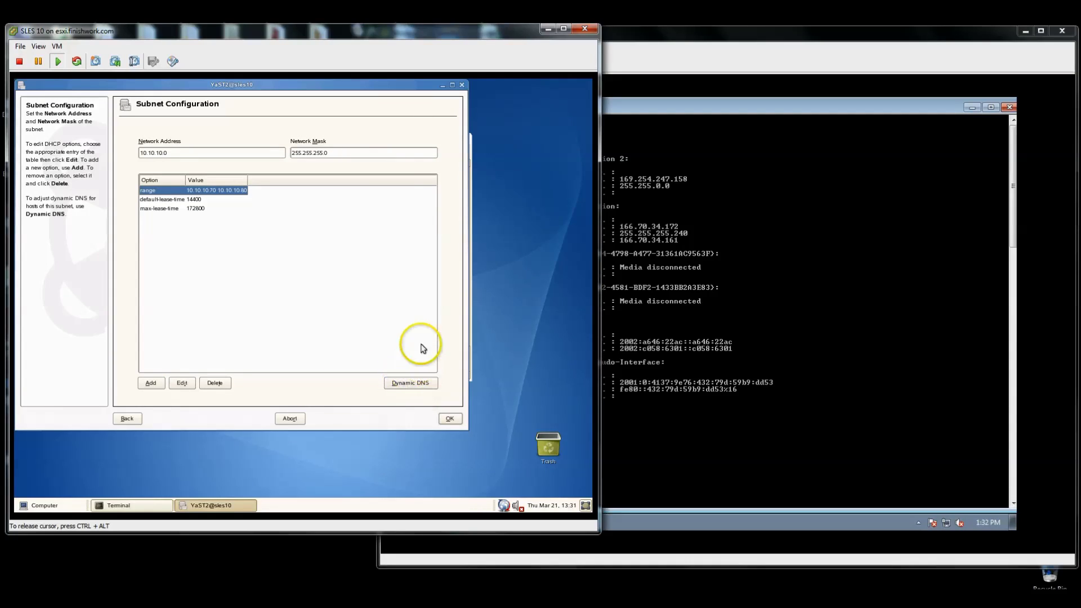
Add a domain-name option set to ilikesuse.com to the 10.10.10.0 subnet.
click(179, 152)
click(356, 163)
click(152, 385)
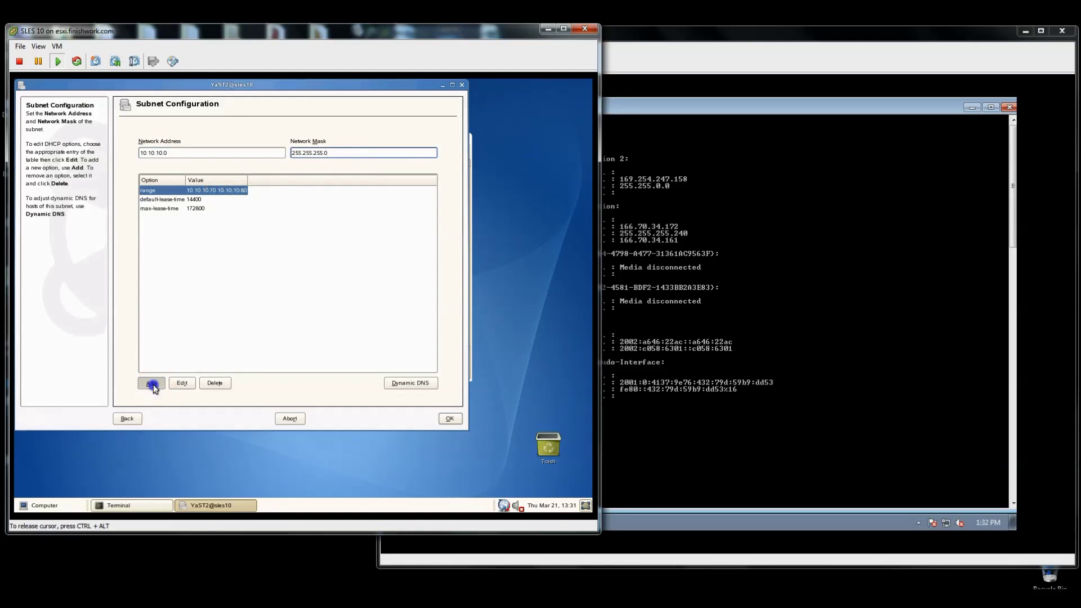
click(291, 264)
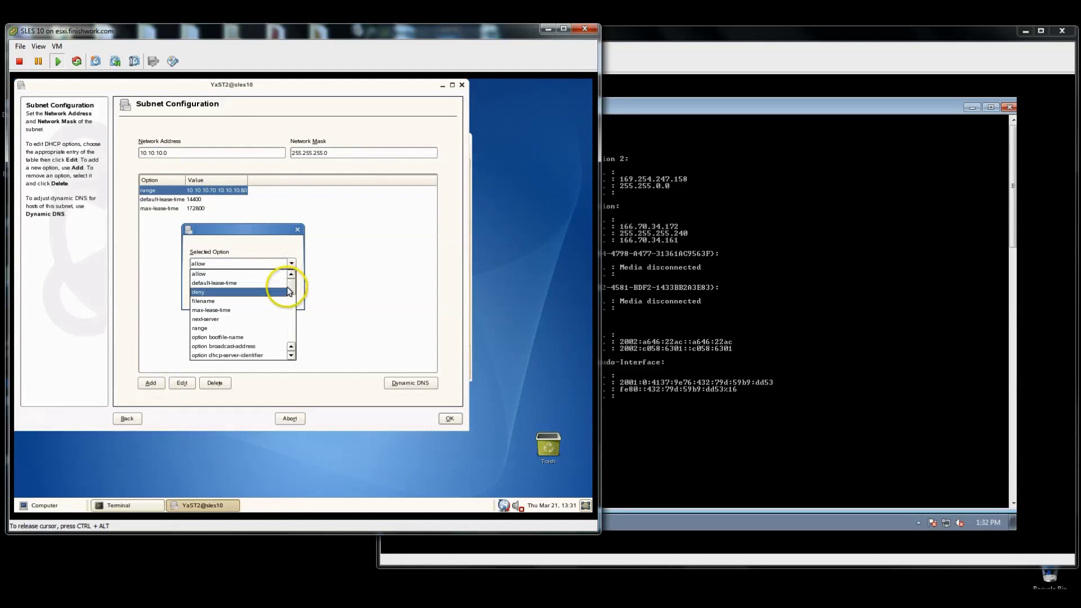
drag(289, 290, 292, 303)
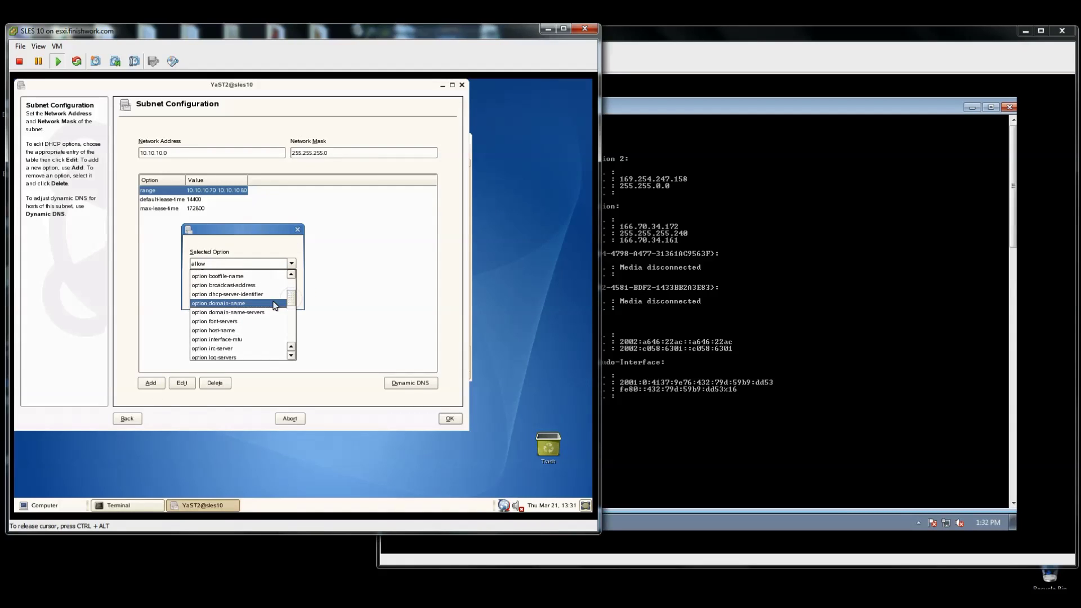
click(261, 307)
click(221, 290)
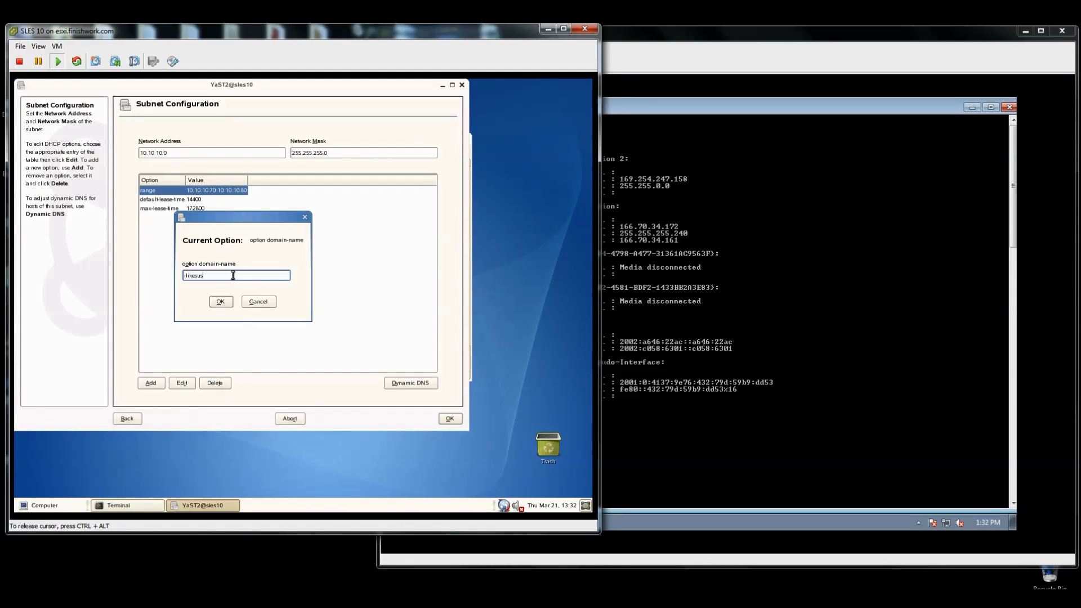
click(220, 301)
click(158, 380)
Add a routers option with gateway 10.10.10.1 to the subnet.
click(291, 264)
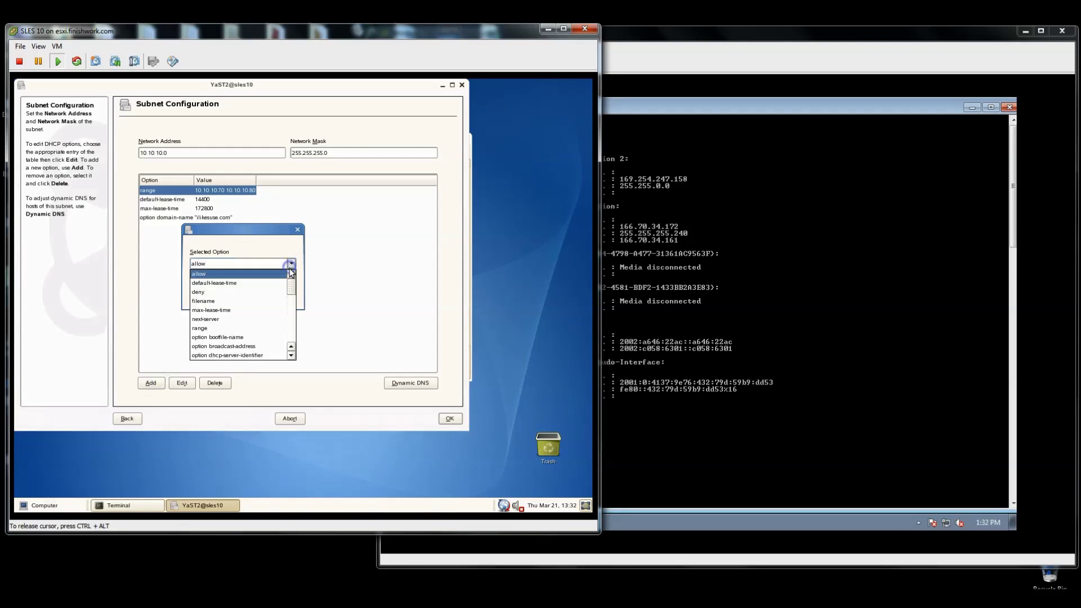
drag(293, 289, 293, 302)
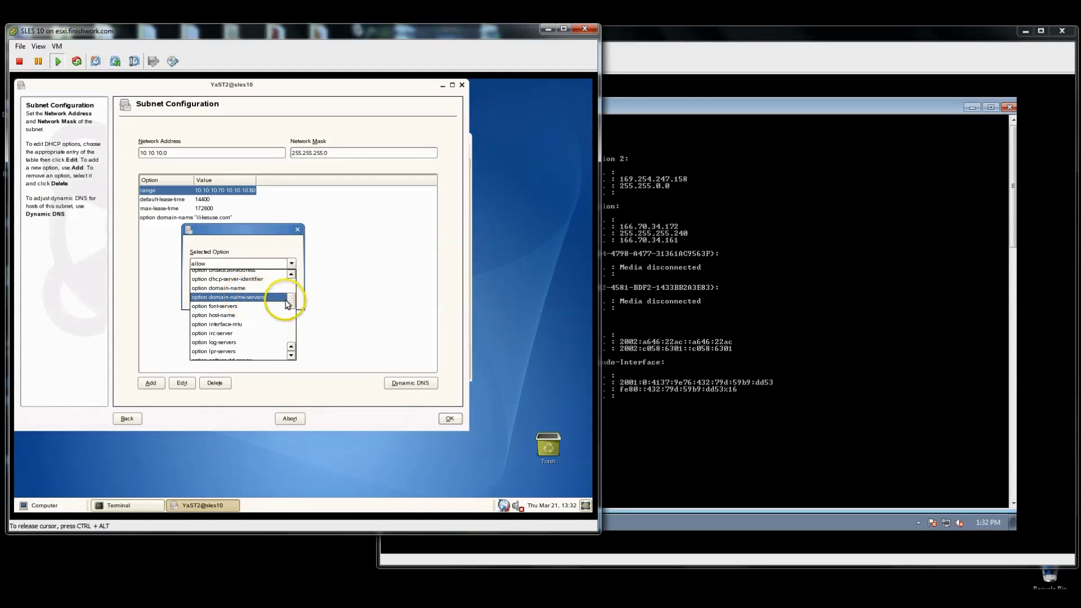
drag(292, 304, 293, 332)
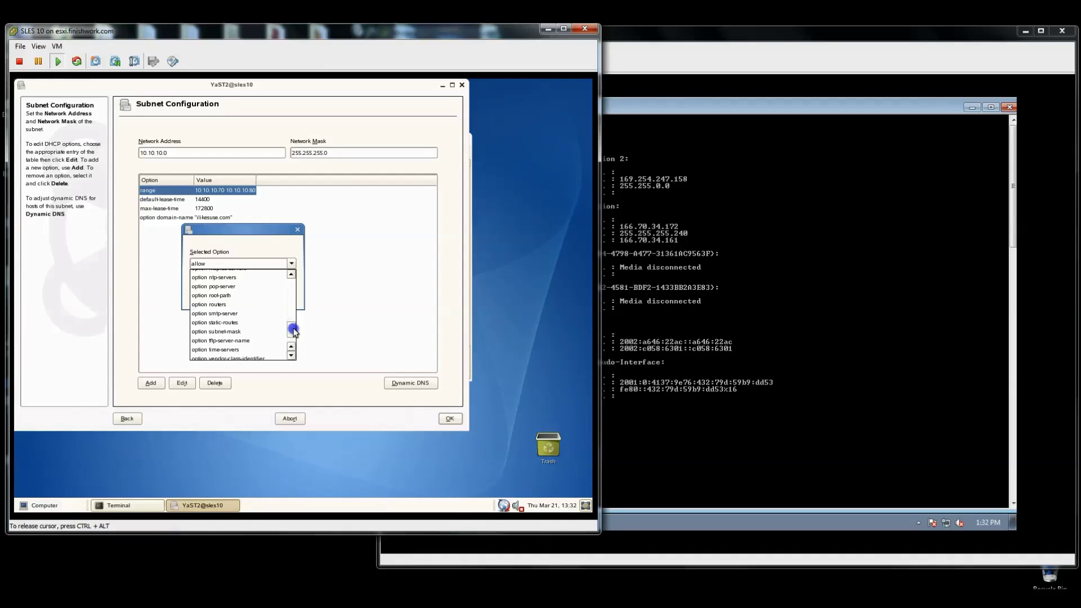
click(241, 305)
click(228, 293)
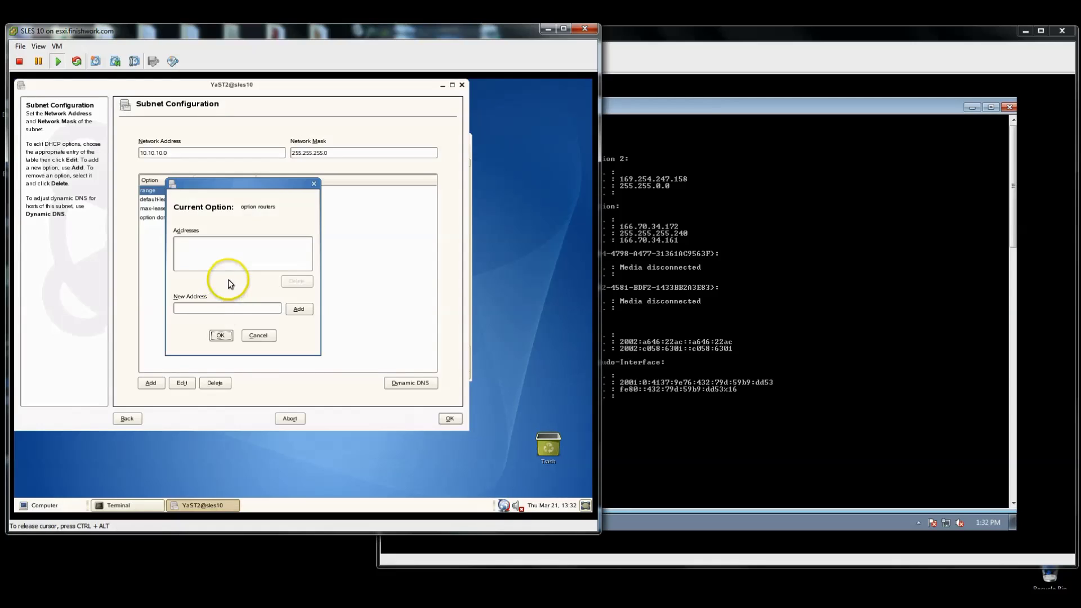
click(212, 310)
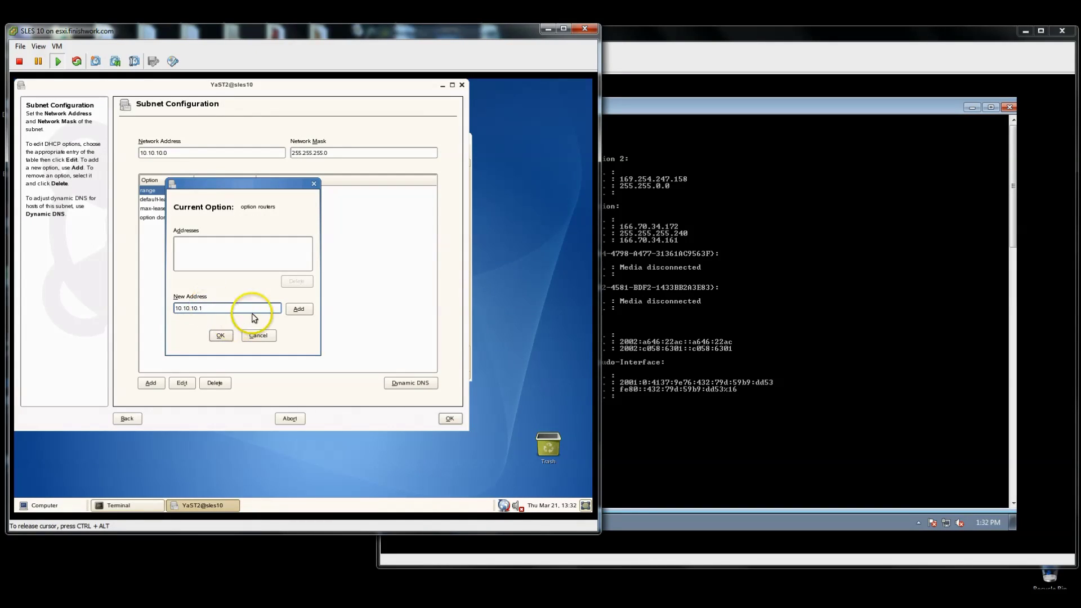
click(299, 308)
click(221, 335)
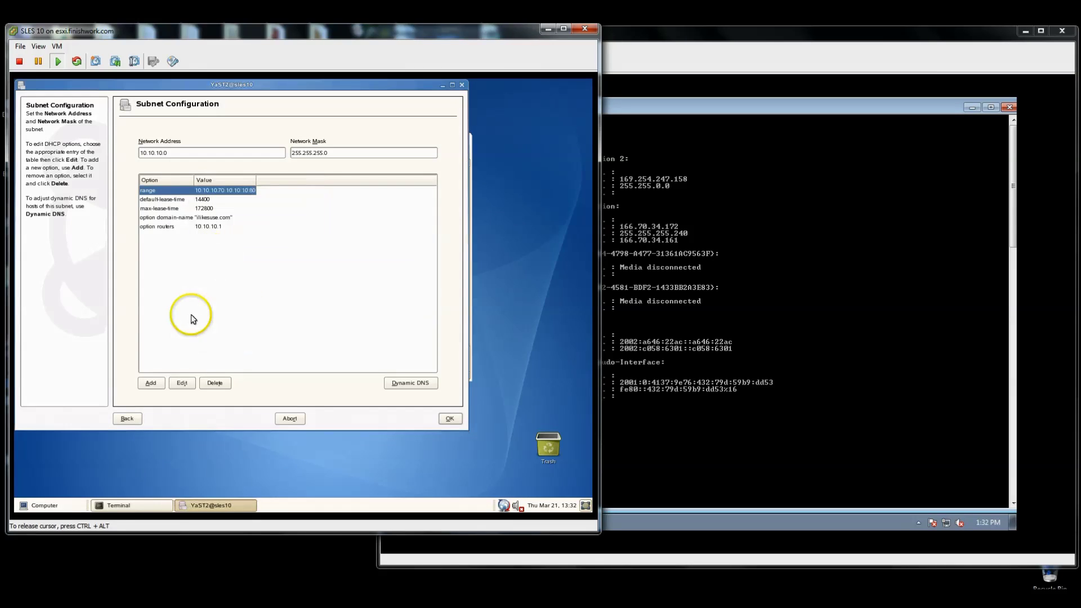
Add domain-name-servers 10.10.10.171 and 10.10.10.172 to the subnet and accept its settings.
click(151, 383)
click(291, 263)
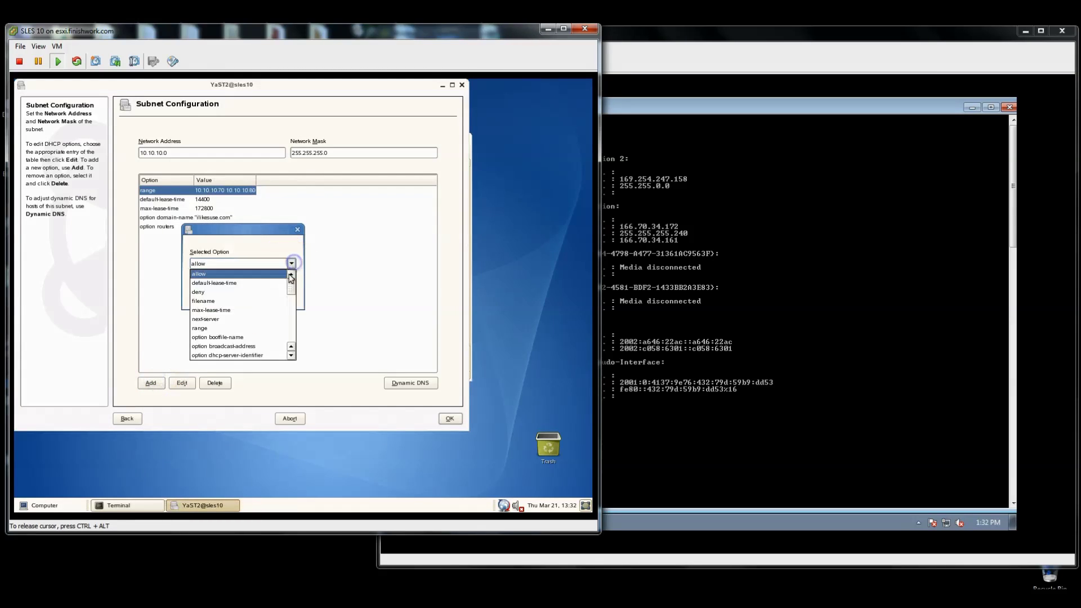
drag(291, 278, 292, 296)
click(267, 314)
click(222, 289)
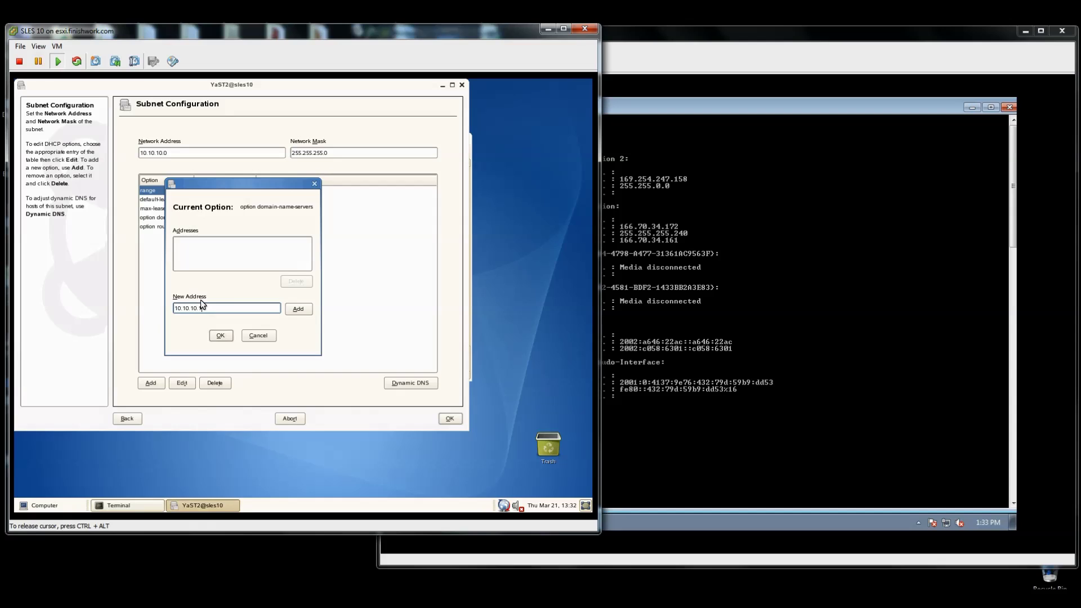
text(10.10.10.171)
click(297, 310)
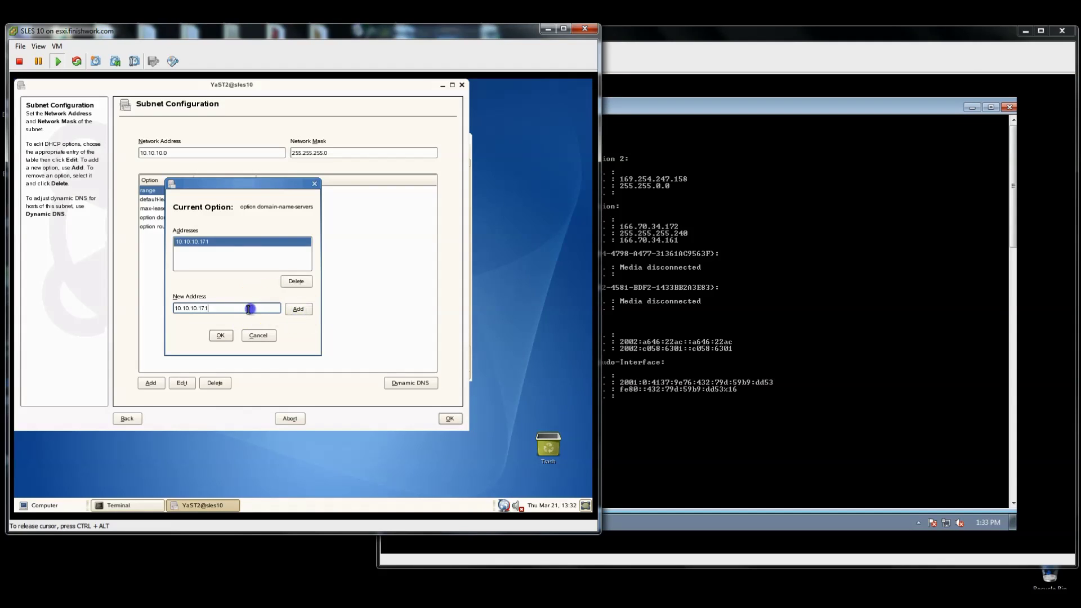
click(298, 309)
click(221, 335)
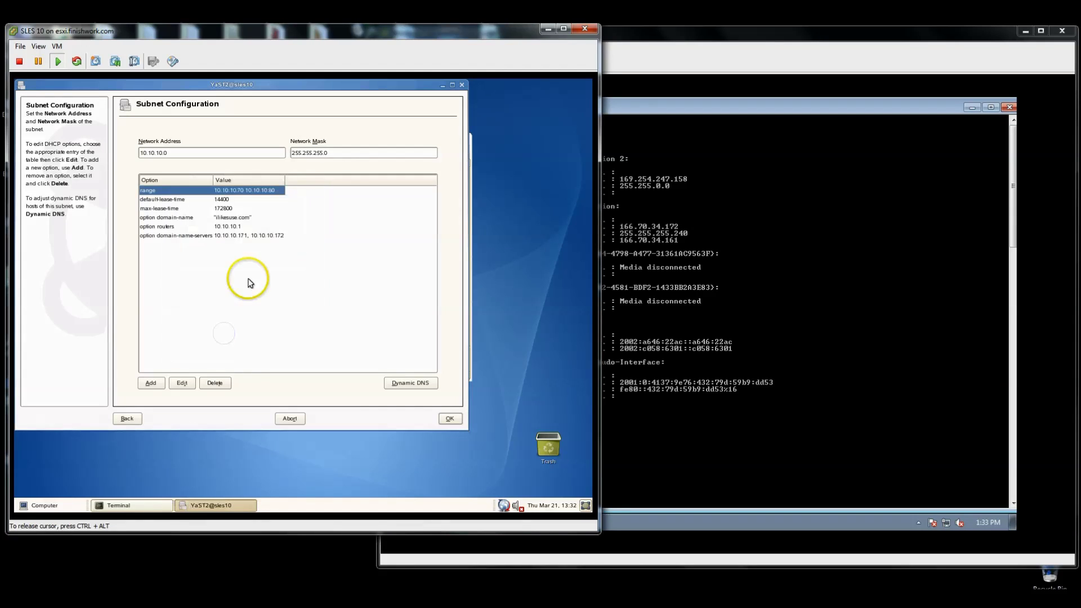
click(449, 418)
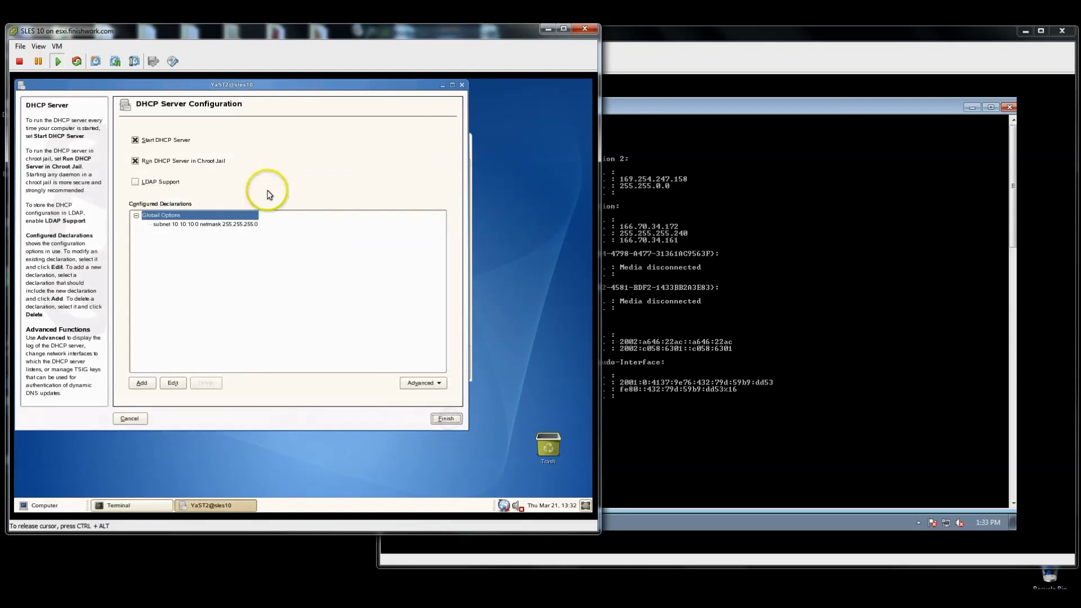
Delete the global domain-name, domain-name-servers and routers options, then finish to save the configuration.
click(173, 383)
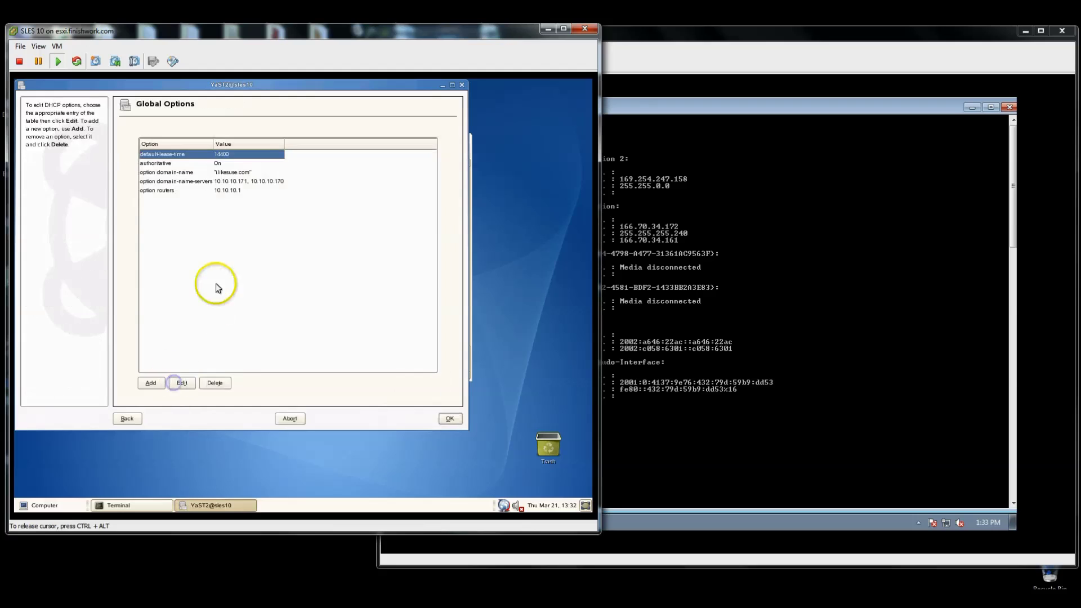
click(221, 174)
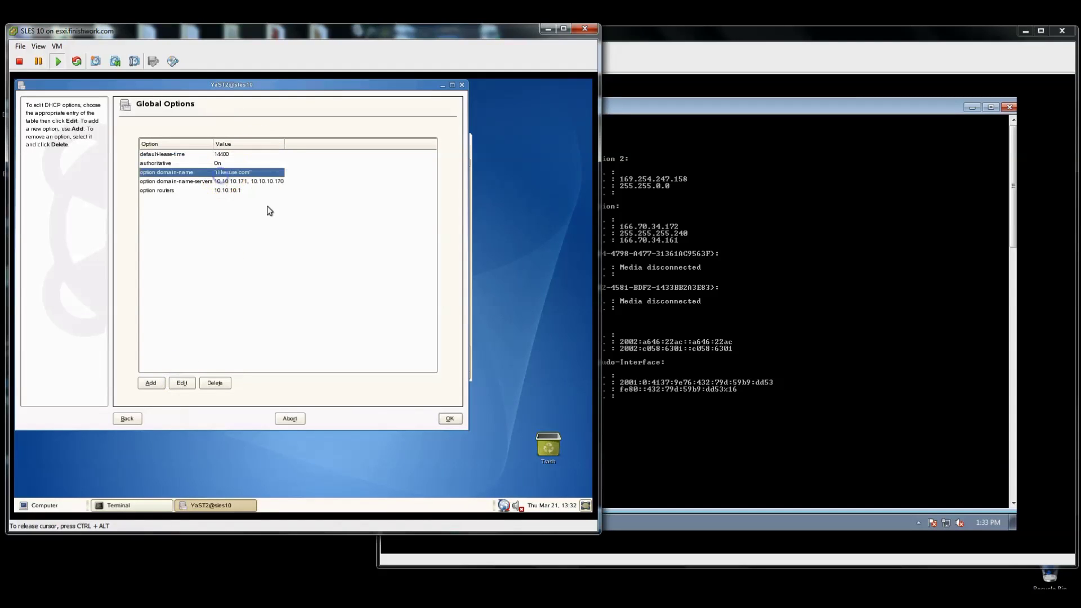
click(215, 383)
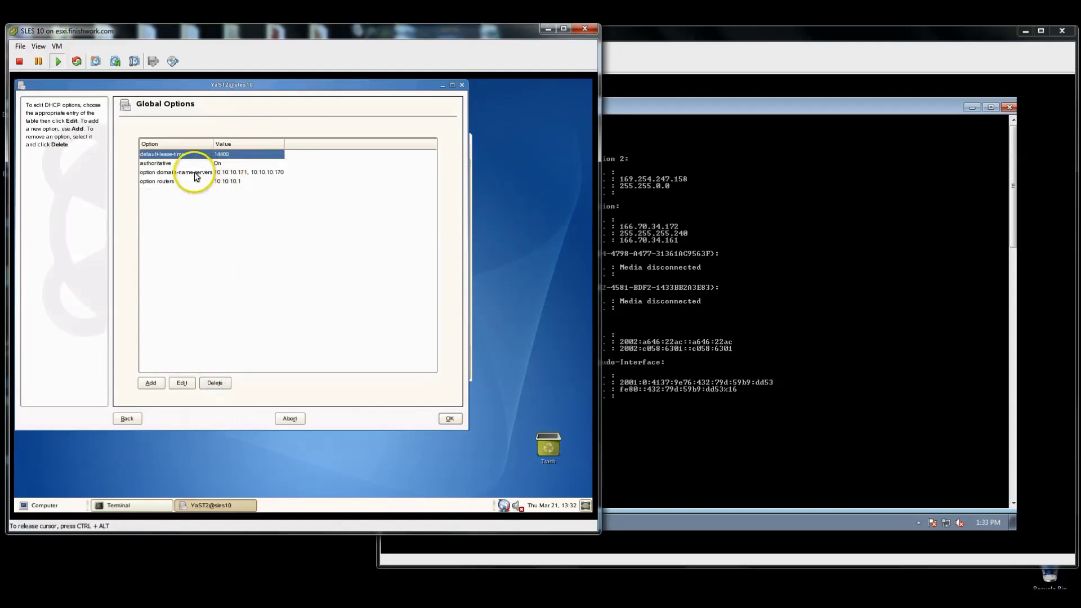
click(193, 172)
click(216, 383)
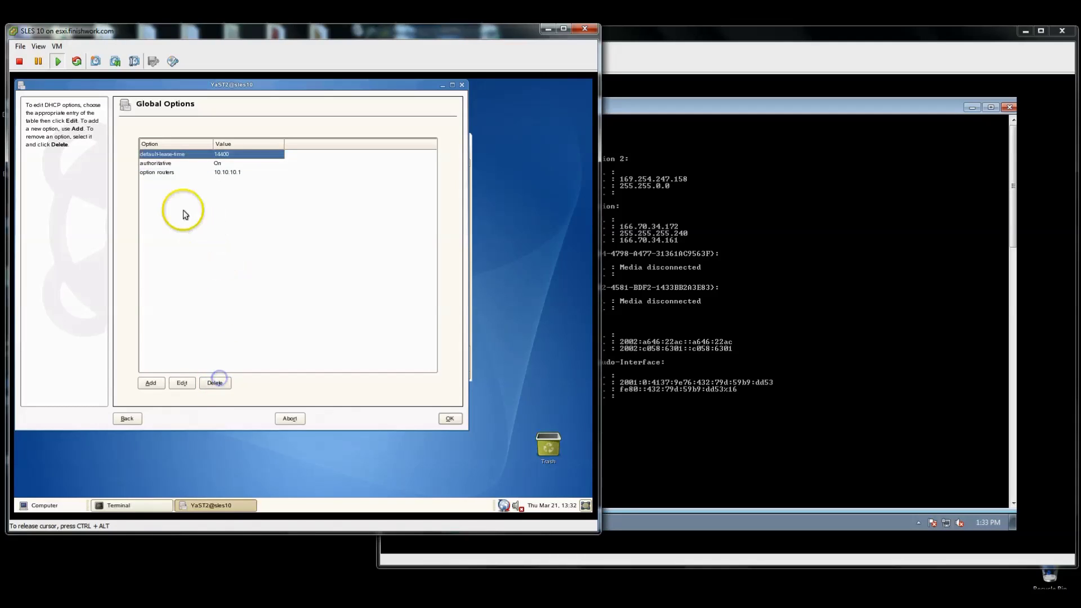
click(161, 173)
click(215, 382)
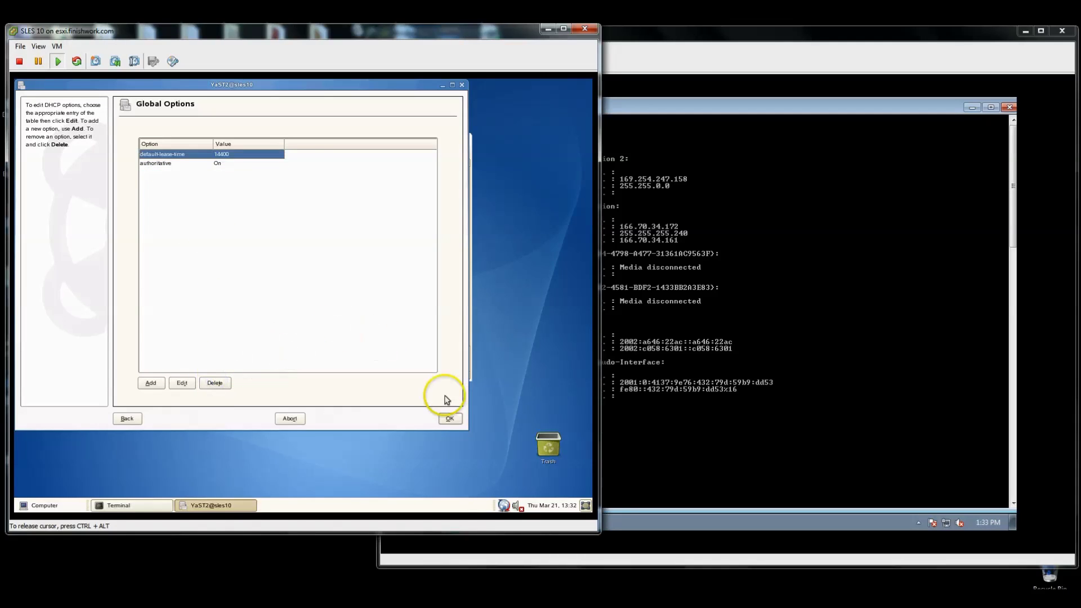
click(449, 419)
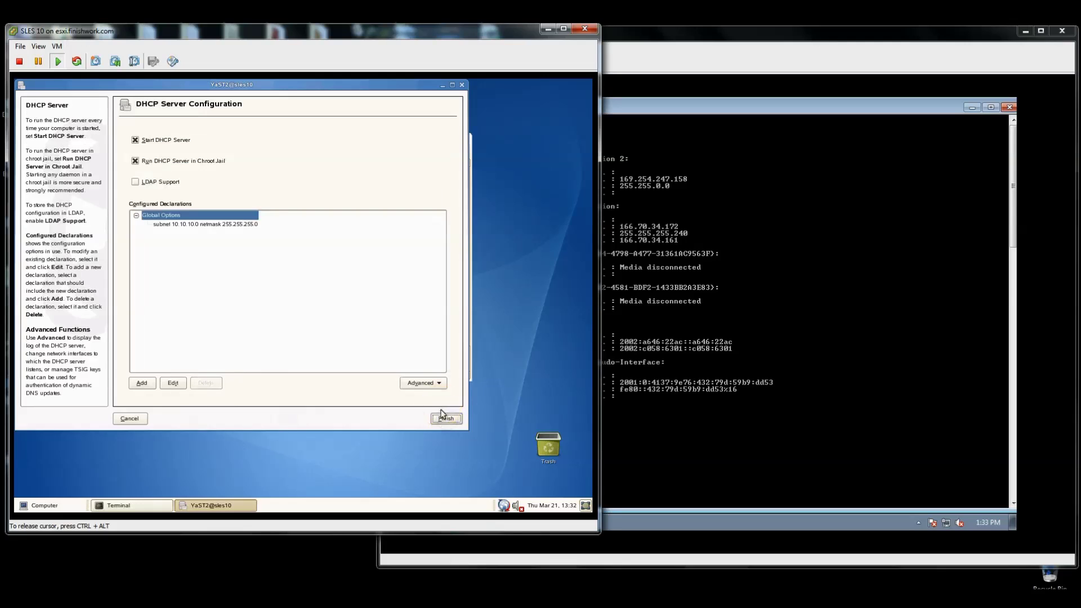
click(448, 419)
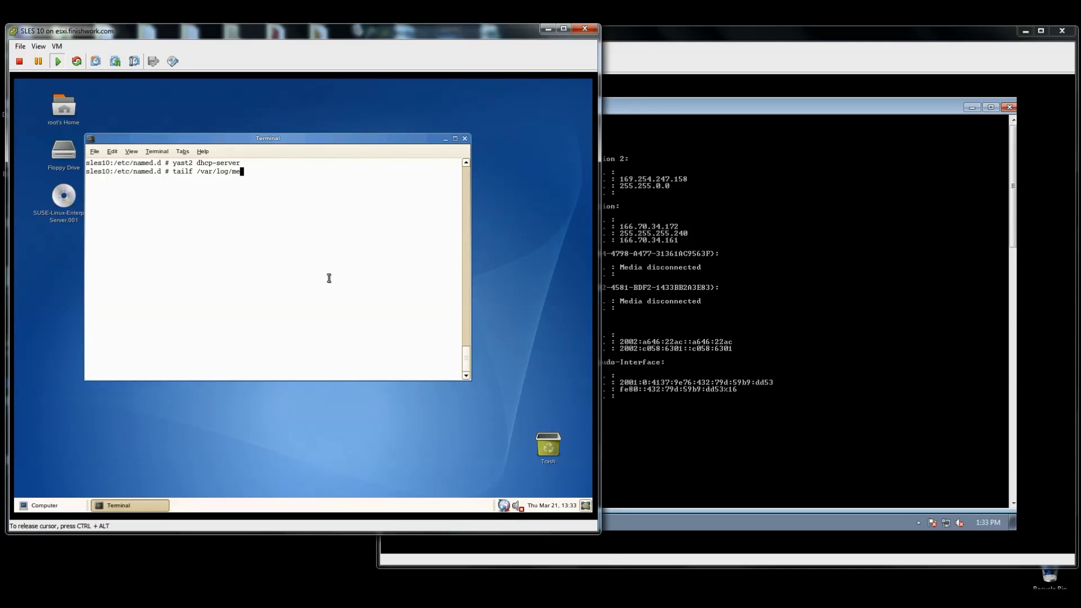
Follow /var/log/messages with tailf in a maximized terminal, then switch to the Windows 7 VM.
key(Tab)
click(455, 138)
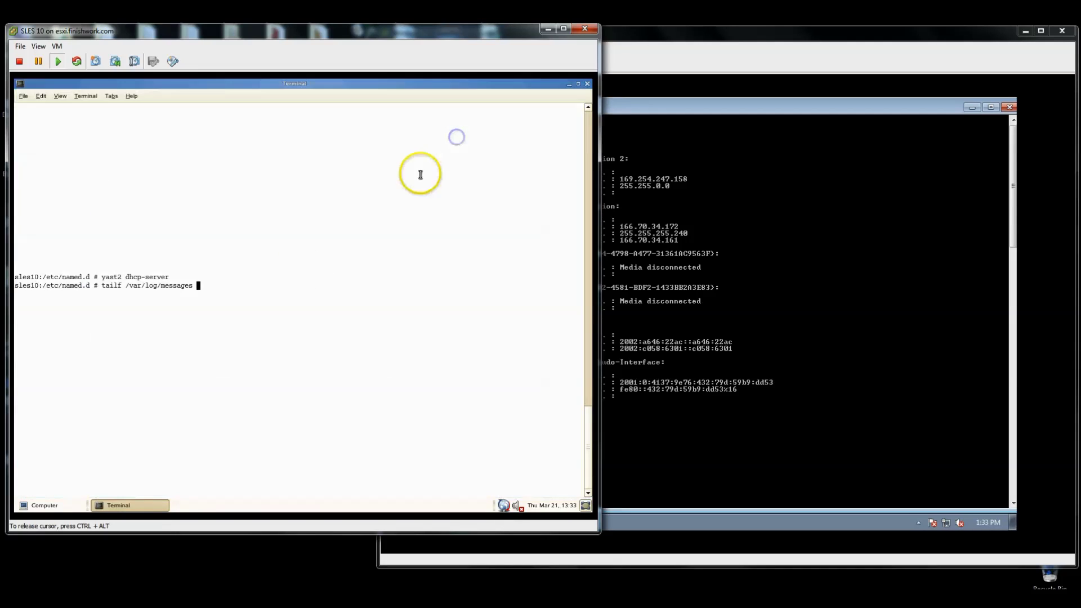
key(Return)
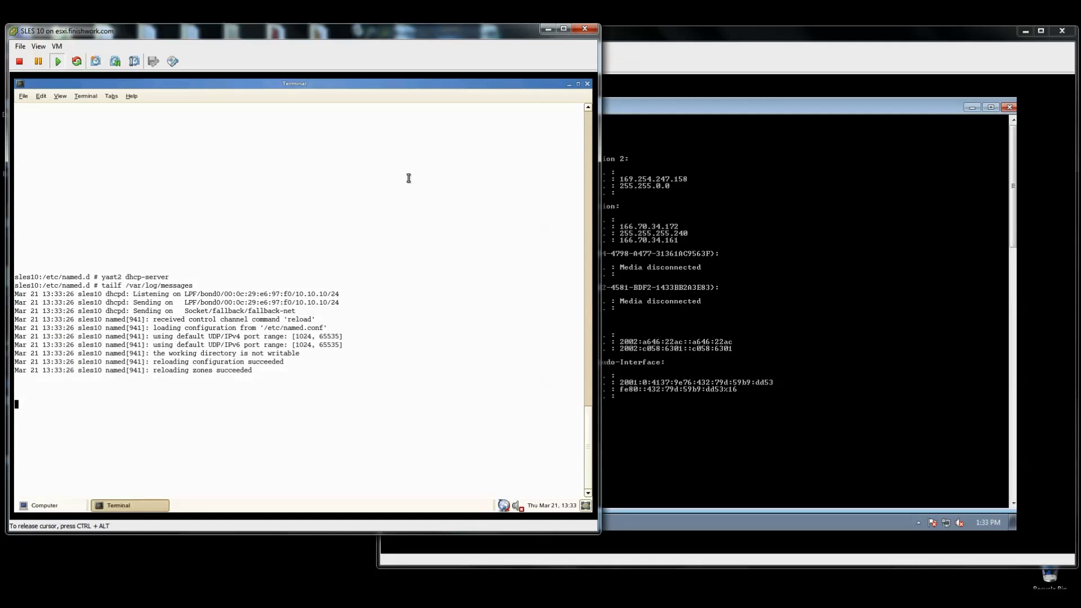
key(ctrl+alt)
click(805, 221)
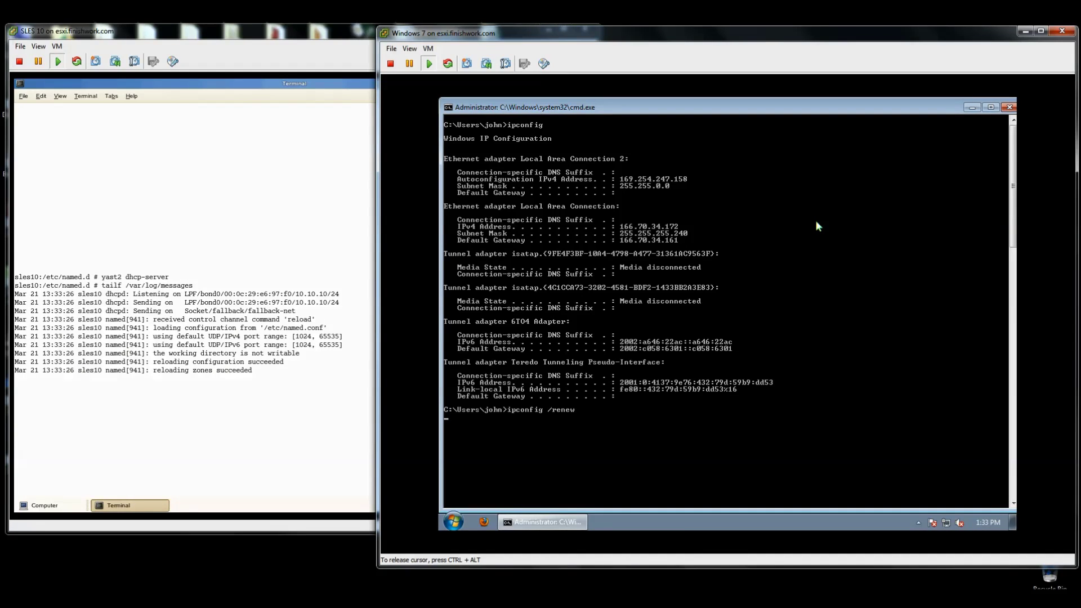
Interrupt the pending renew, release and renew the Windows 7 lease, then return to the SLES log.
click(797, 223)
key(ctrl+c)
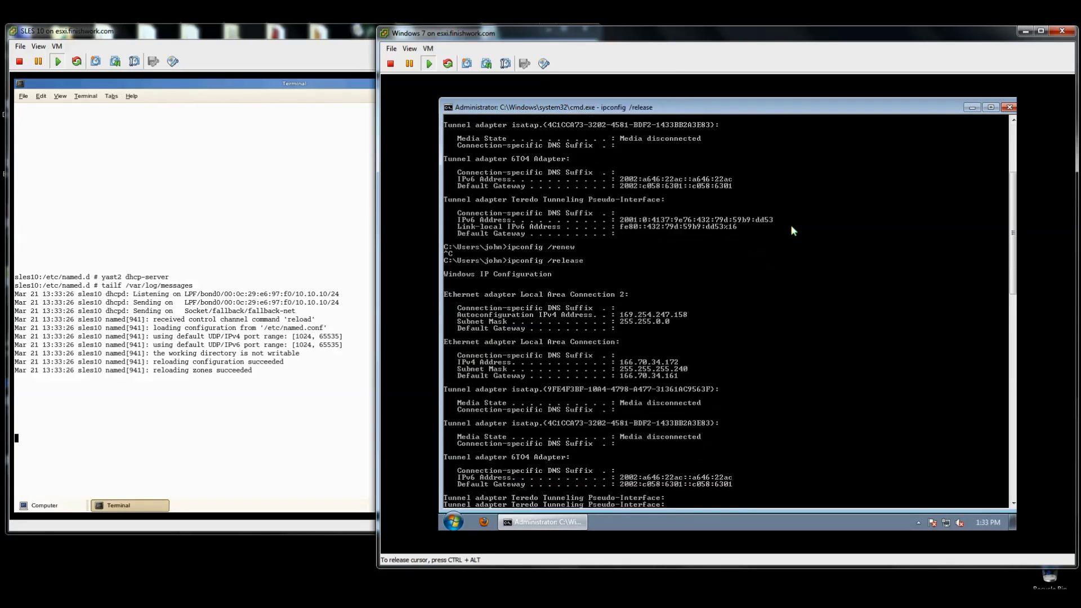
text(ip)
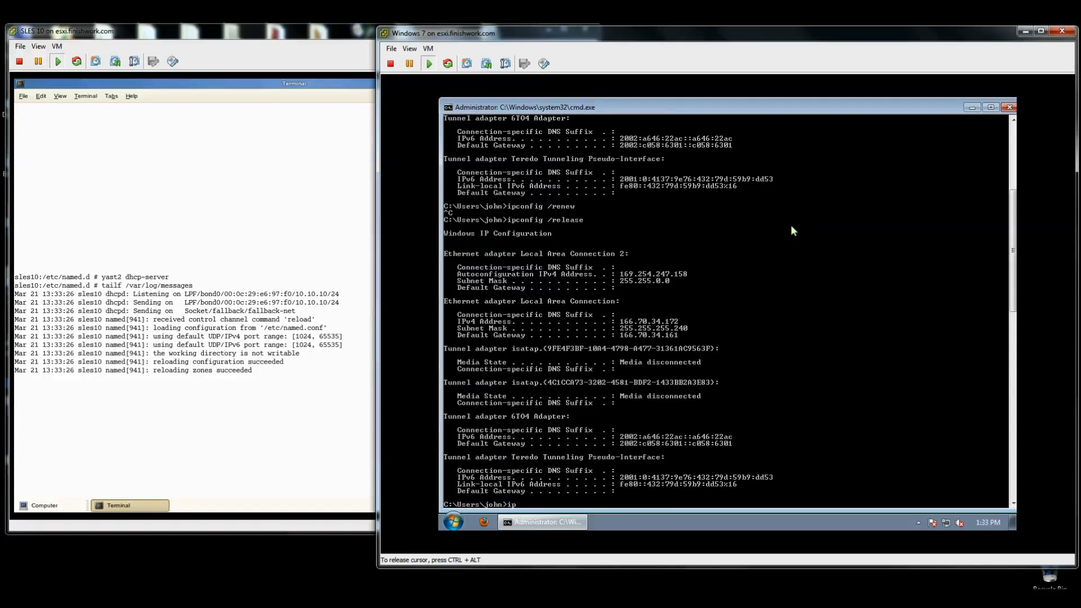
text(w)
key(Return)
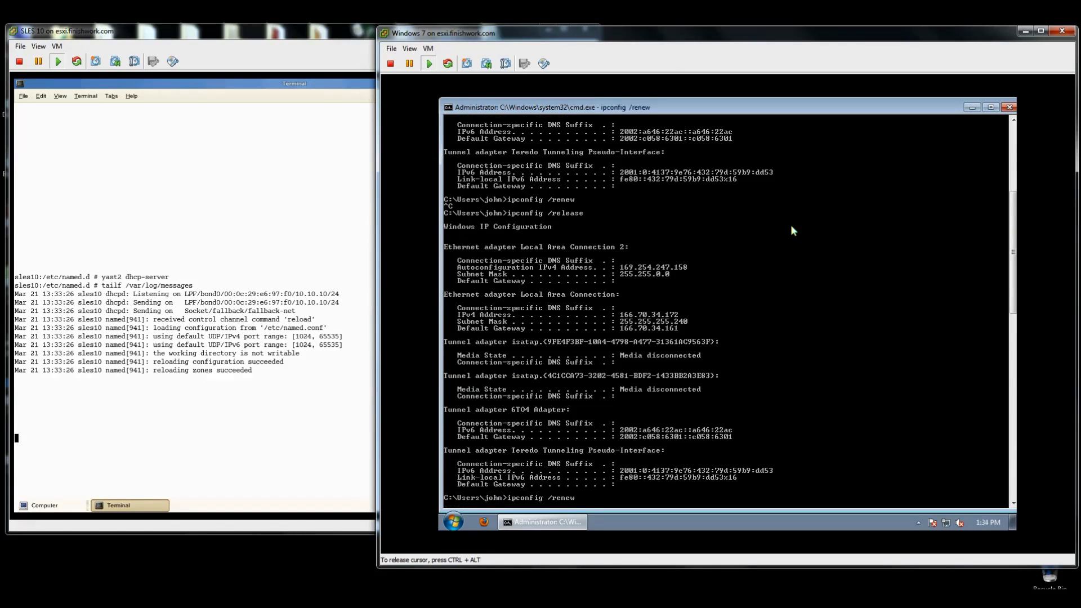
key(ctrl+alt)
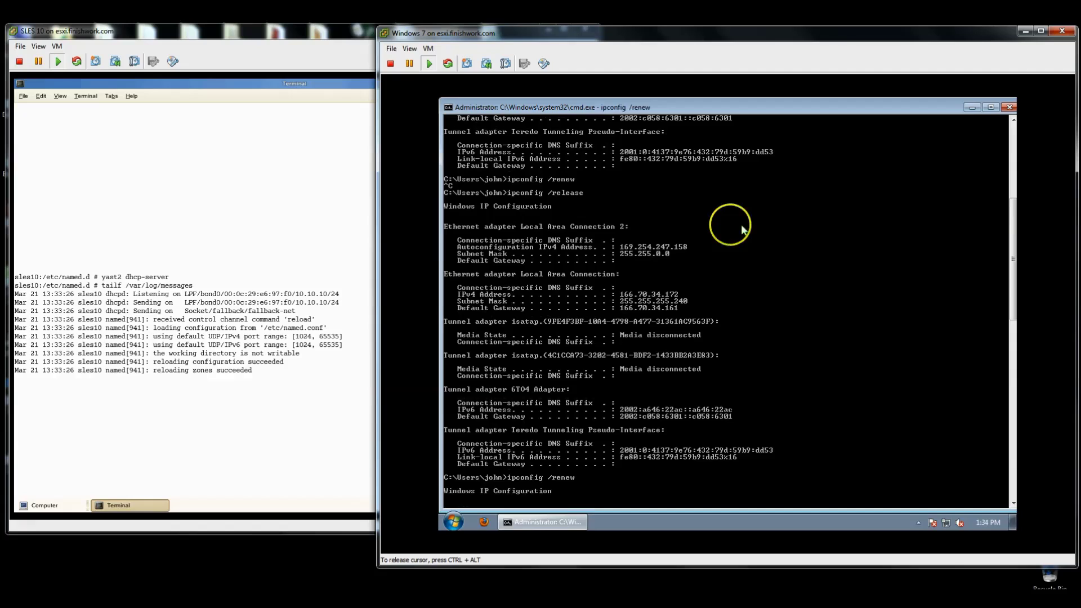
click(155, 428)
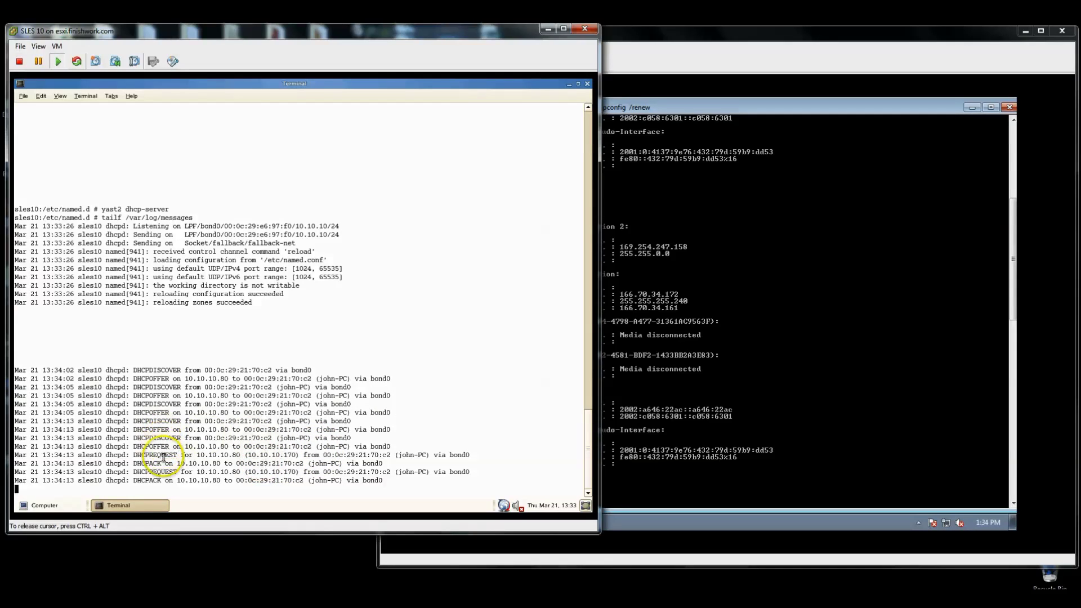
drag(162, 463, 279, 463)
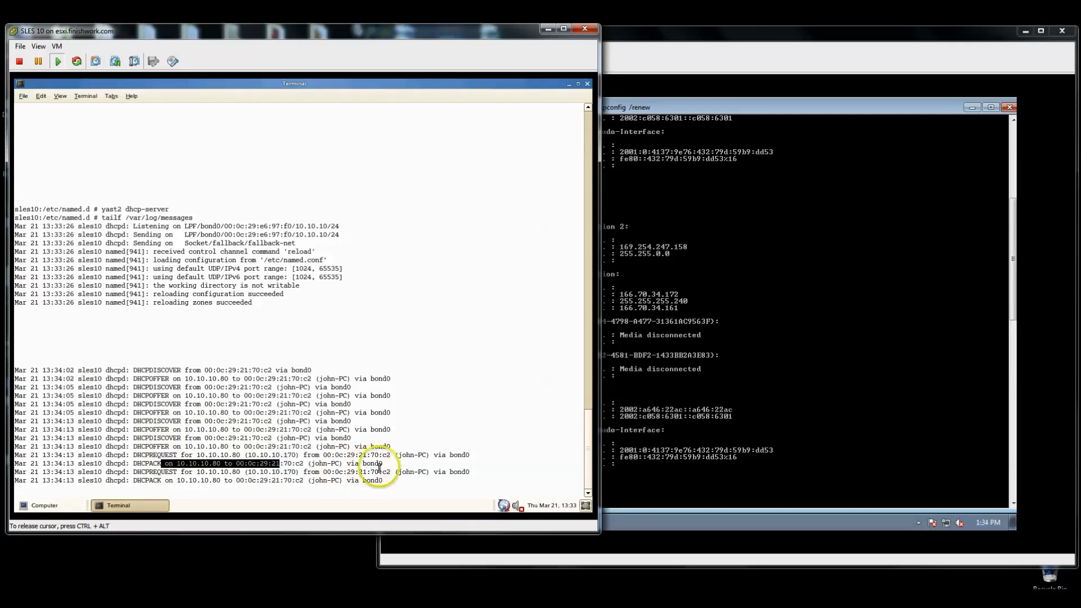
click(719, 398)
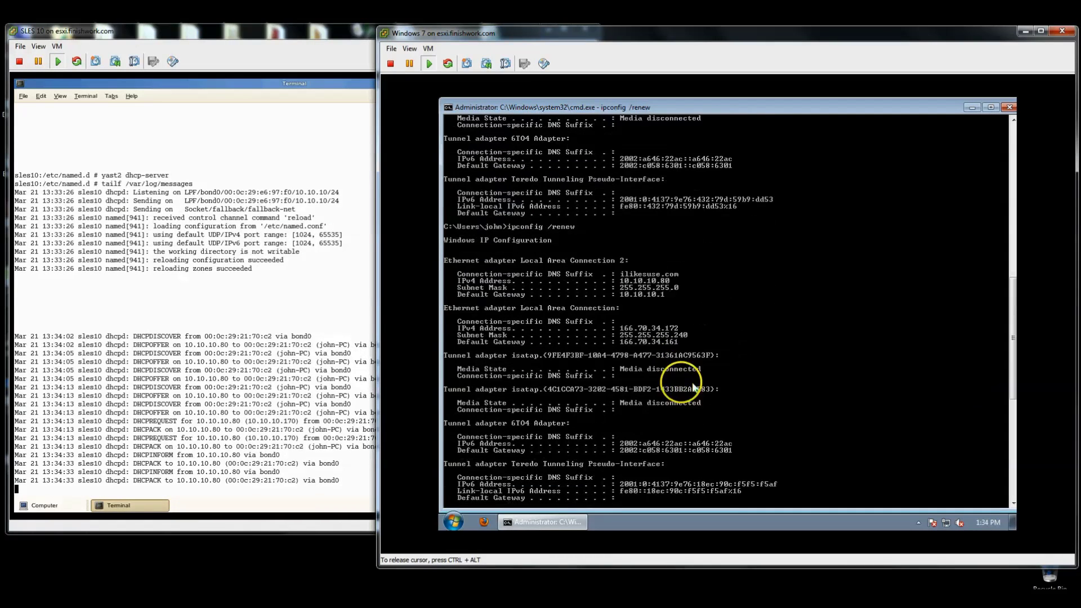
Run ipconfig to confirm Local Area Connection 2 holds 10.10.10.80 with suffix ilikesuse.com.
text(ipconfig)
key(Return)
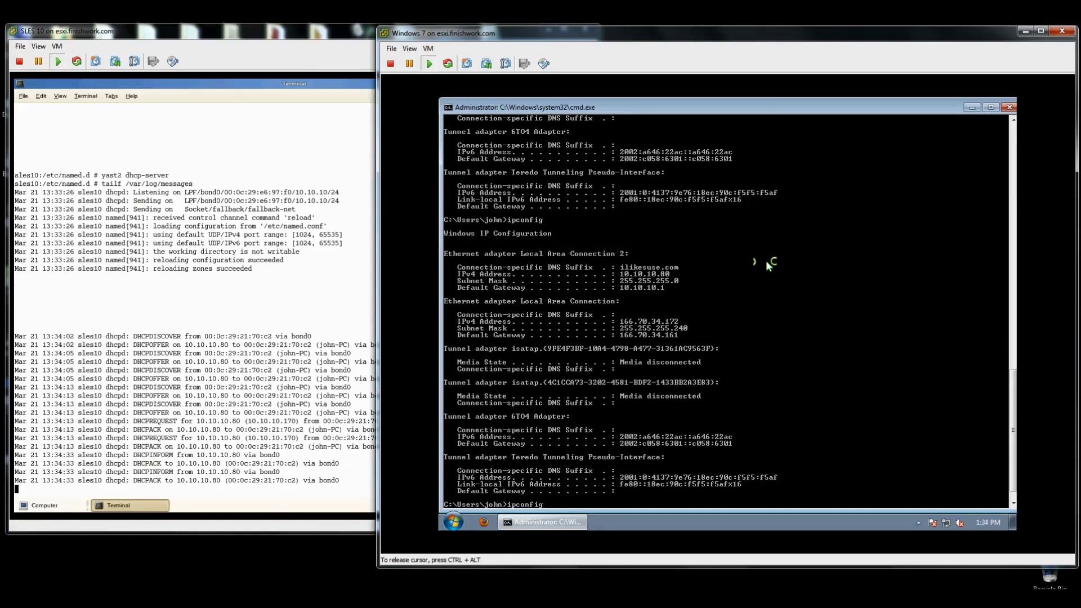
Run ipconfig /all and highlight DHCP server 10.10.10.170 and DNS servers 10.10.10.171 and 10.10.10.172.
text(l)
key(Return)
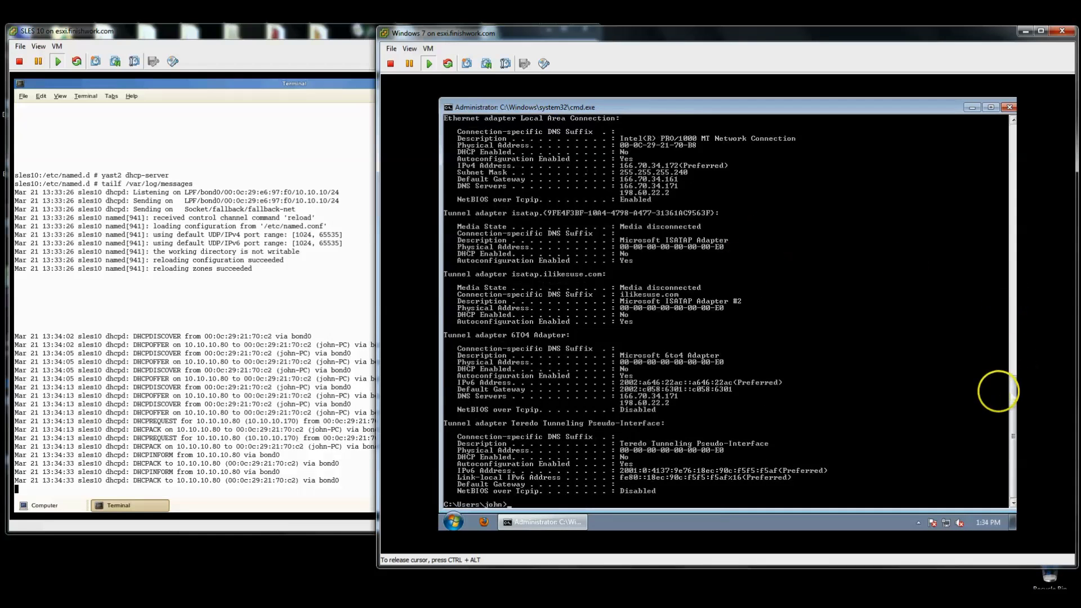
drag(1014, 427, 1017, 385)
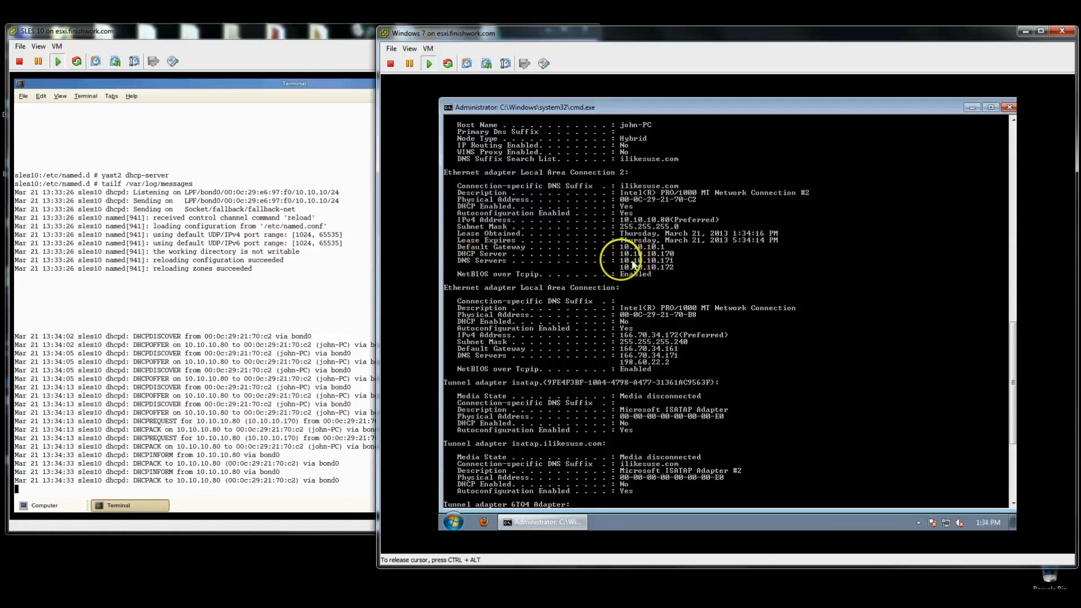
drag(645, 252, 662, 262)
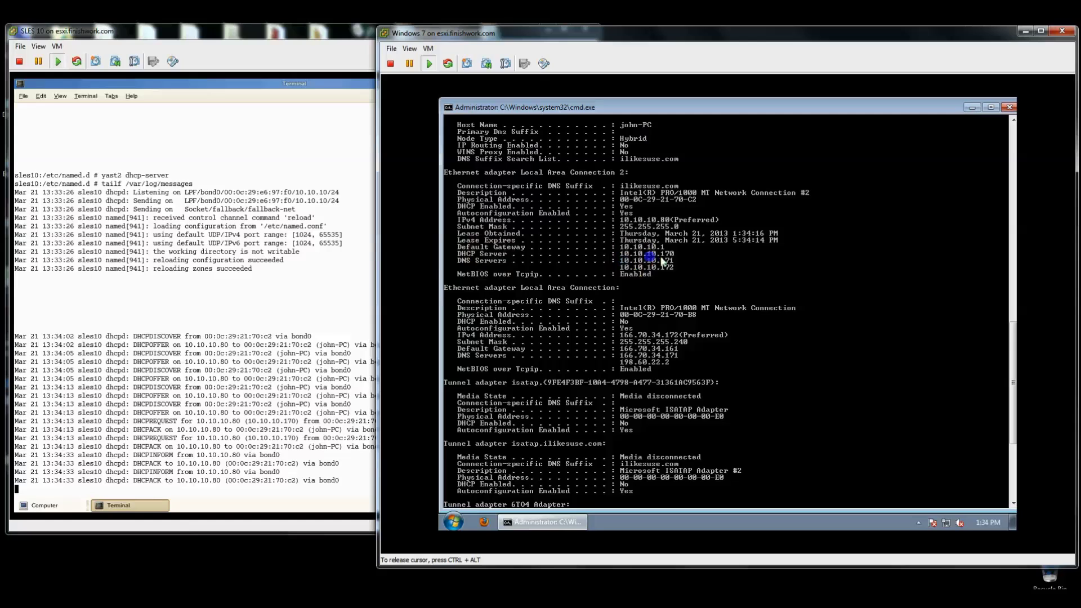
click(680, 256)
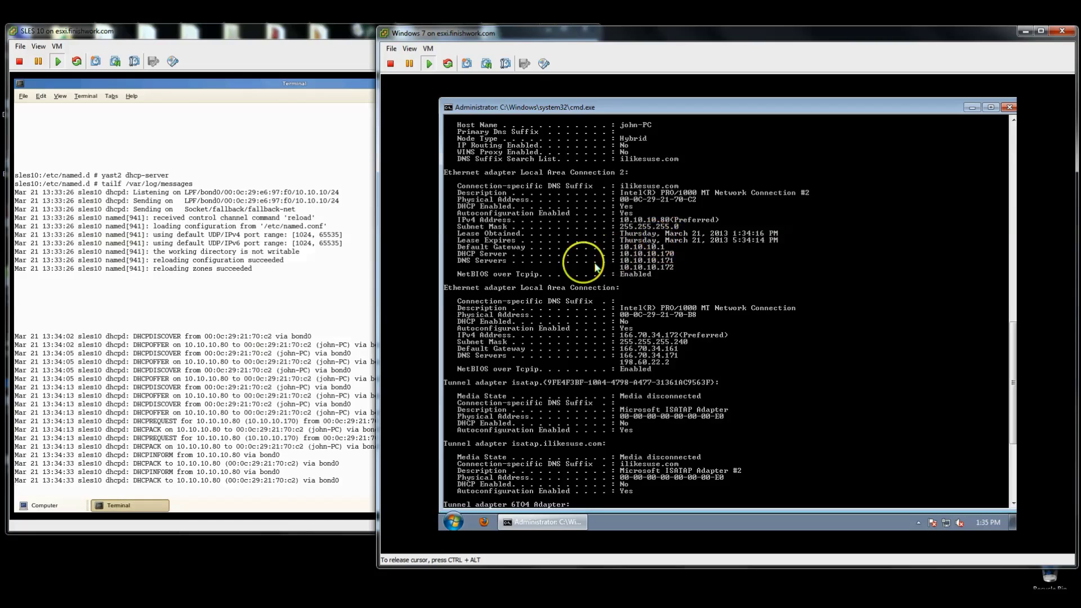